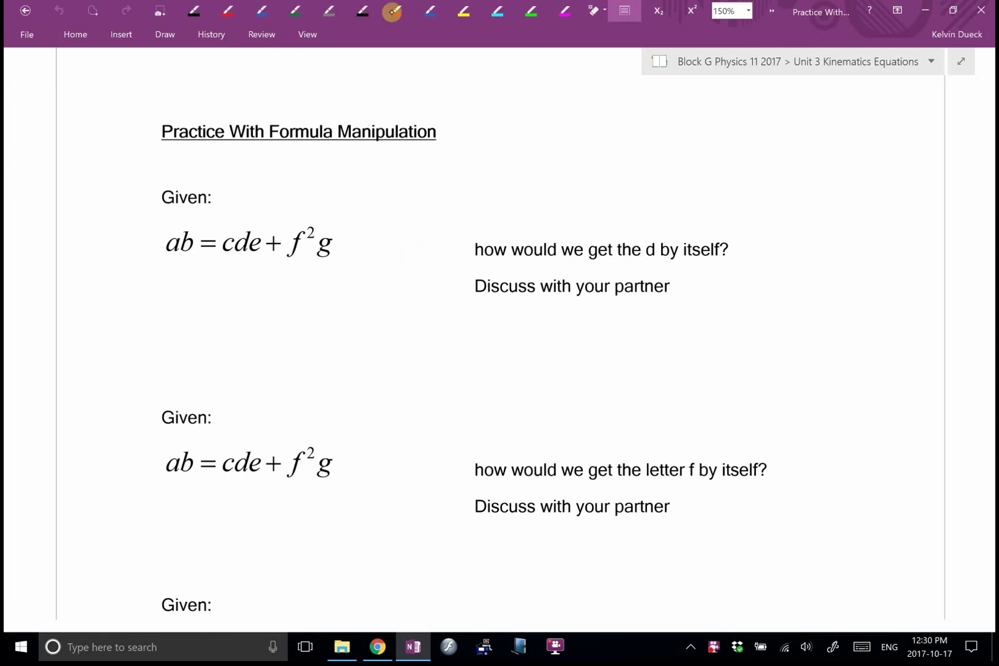
- Put a red ink dot above the d in the first equation
{"action": "left_click", "coordinate": [395, 11]}
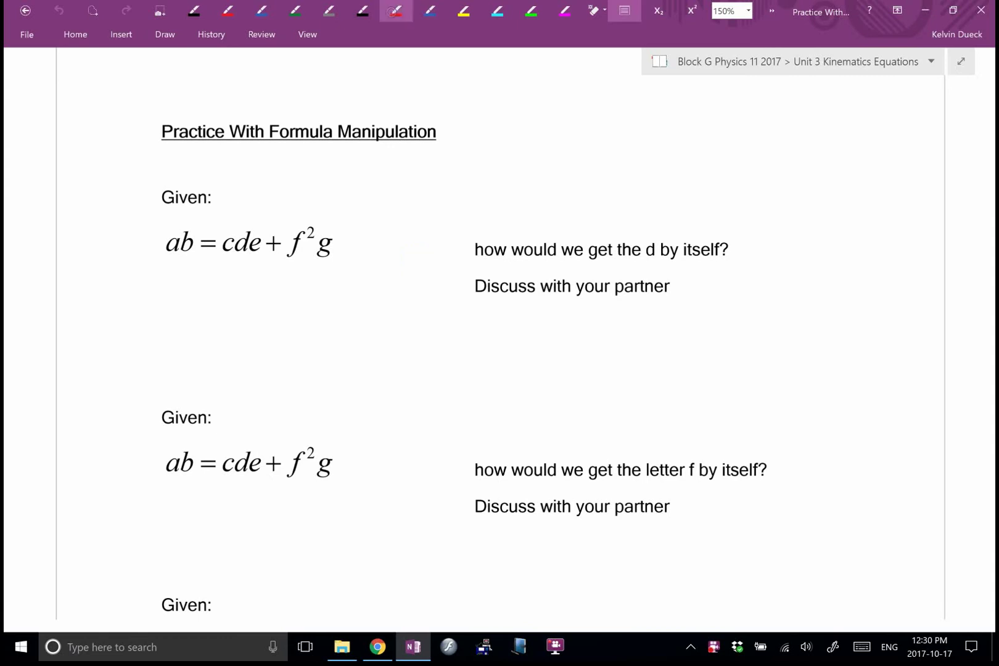
{"action": "left_click", "coordinate": [243, 218]}
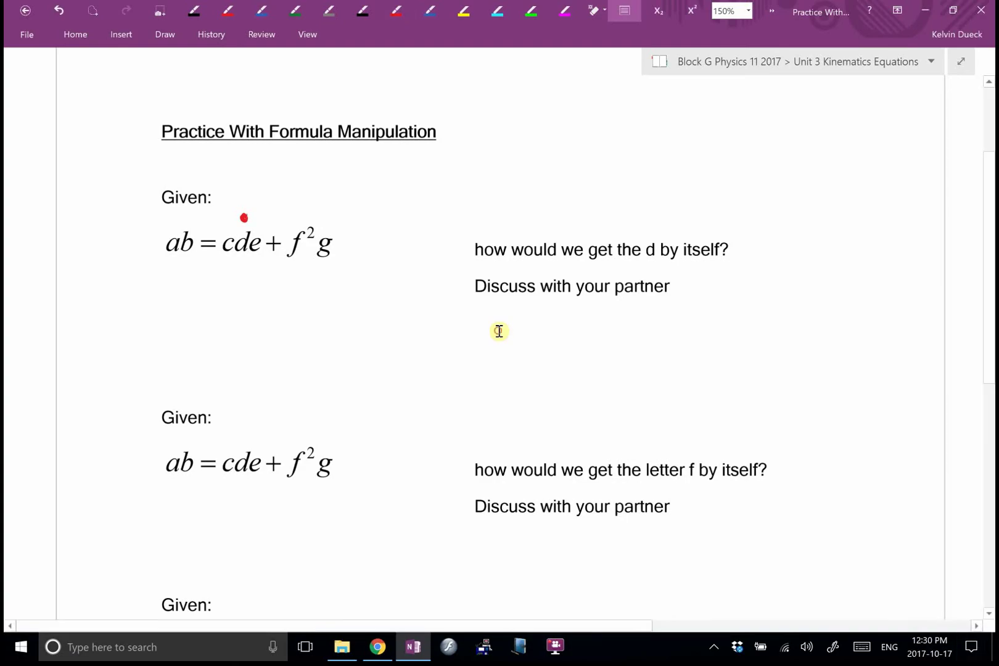
{"action": "left_click", "coordinate": [499, 331]}
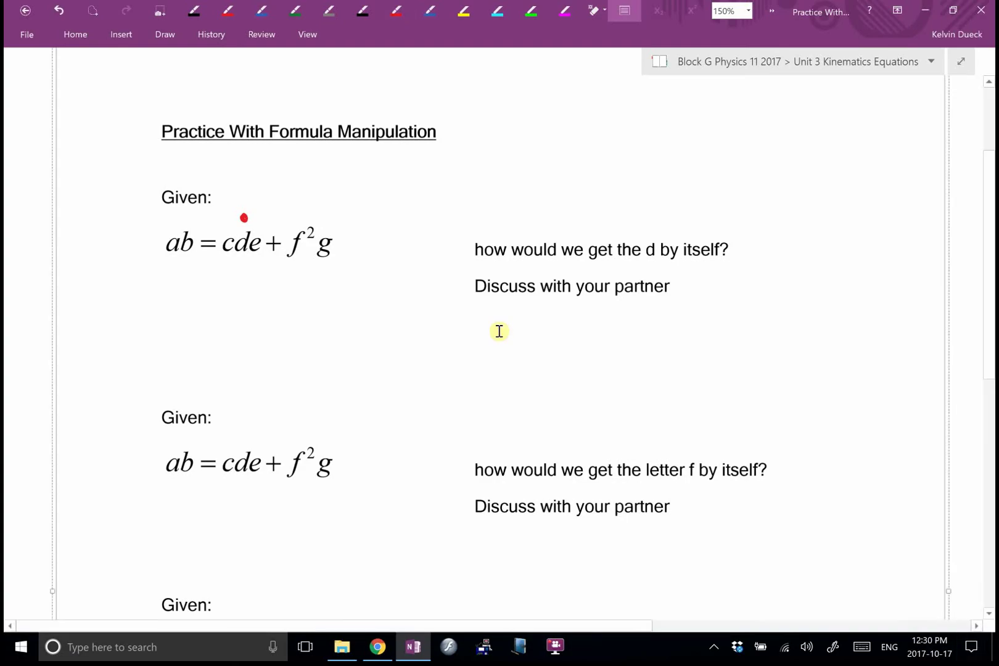
- Connect to the wireless display adapter from the Windows quick actions panel
{"action": "left_click", "coordinate": [970, 647]}
{"action": "left_click", "coordinate": [916, 567]}
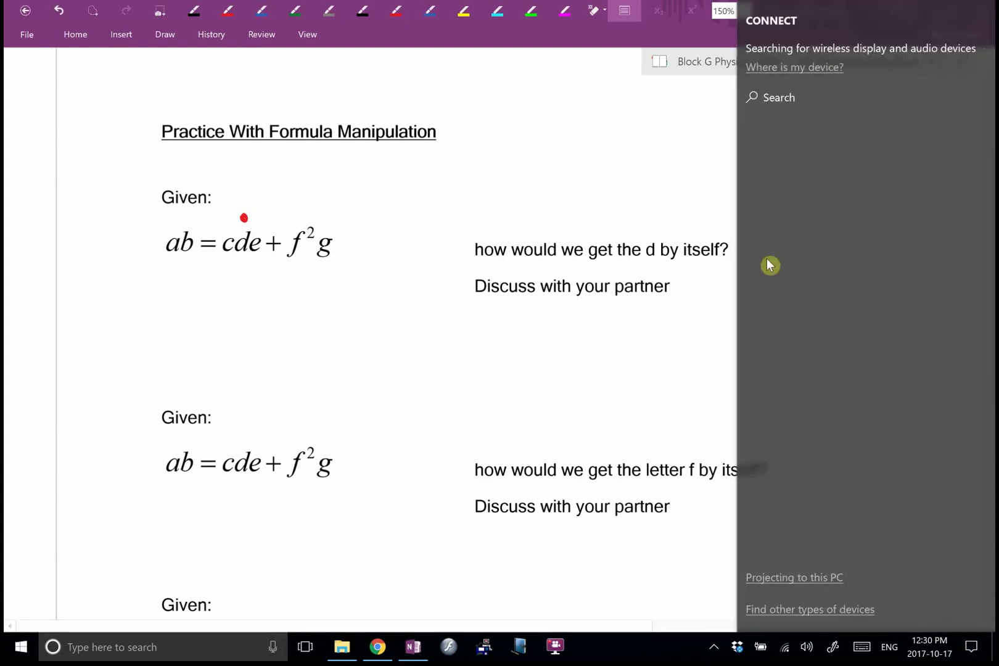
{"action": "left_click", "coordinate": [801, 136]}
{"action": "left_click", "coordinate": [562, 172]}
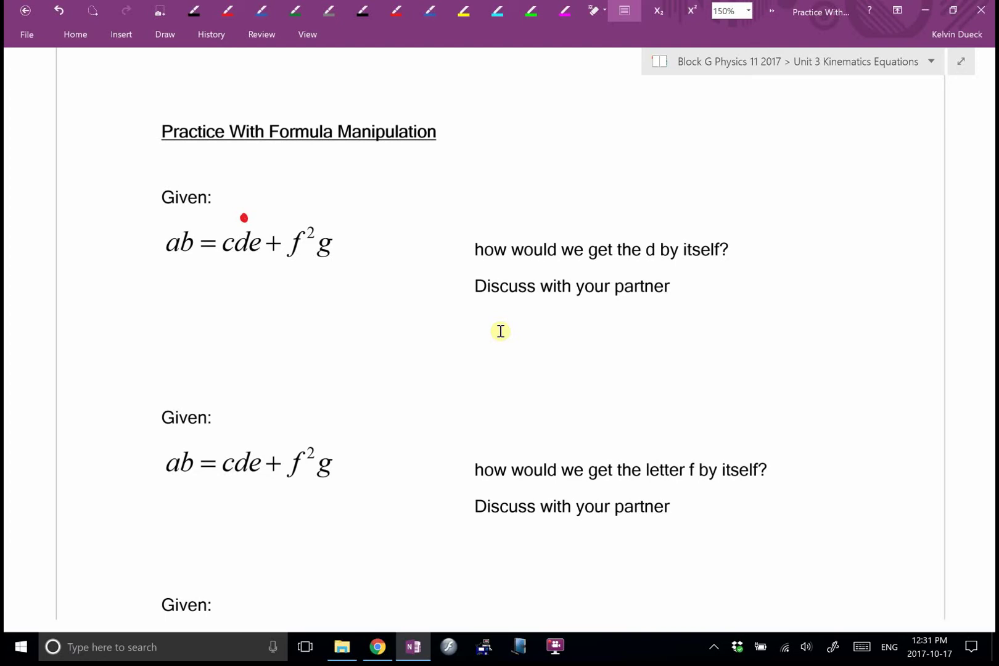
- Handwrite 'ab' in black ink below-left of the first equation and underline 'de + f²g'
{"action": "left_click", "coordinate": [362, 11]}
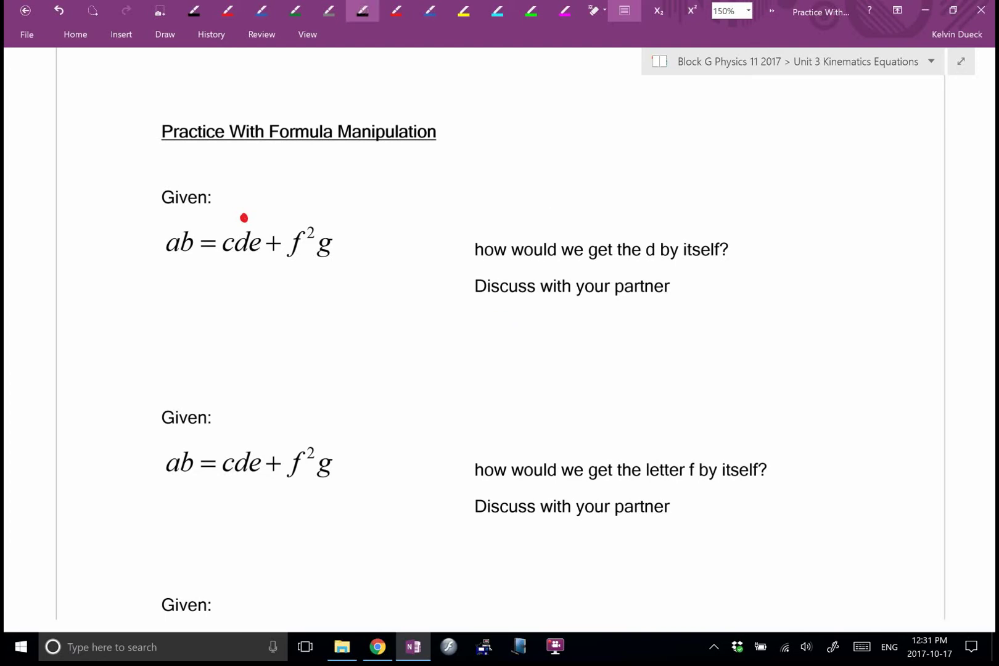
{"action": "mouse_move", "coordinate": [116, 280]}
{"action": "left_mouse_down"}
{"action": "mouse_move", "coordinate": [103, 290]}
{"action": "mouse_move", "coordinate": [114, 294]}
{"action": "left_mouse_up"}
{"action": "left_click_drag", "start_coordinate": [111, 263], "coordinate": [114, 296]}
{"action": "left_click_drag", "start_coordinate": [254, 266], "coordinate": [364, 271]}
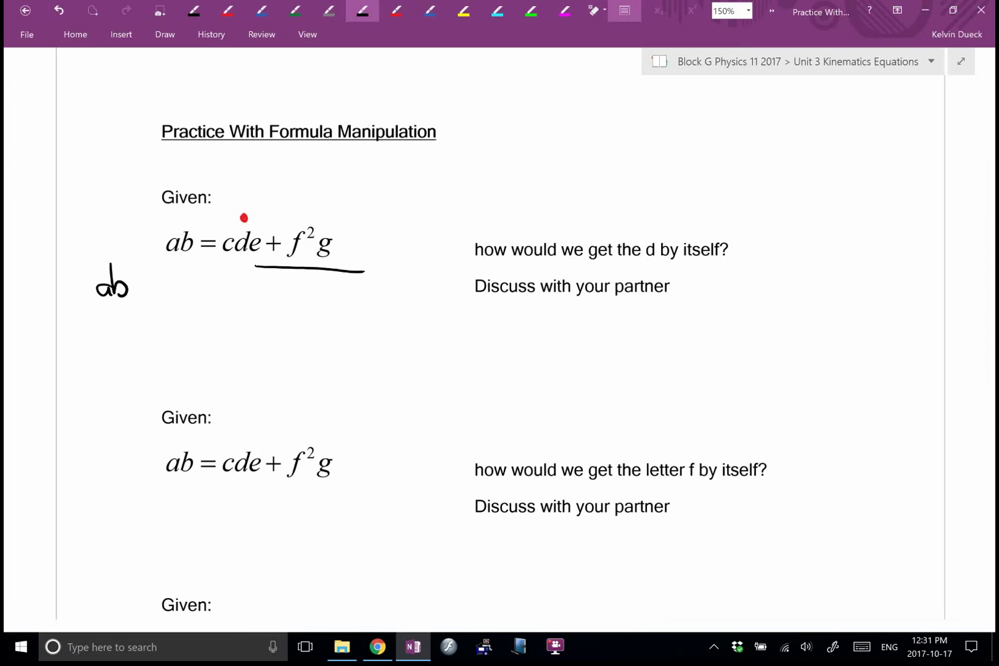
- Erase the underline and handwrite ab − f²g = cde beneath the first equation
{"action": "left_click", "coordinate": [300, 270]}
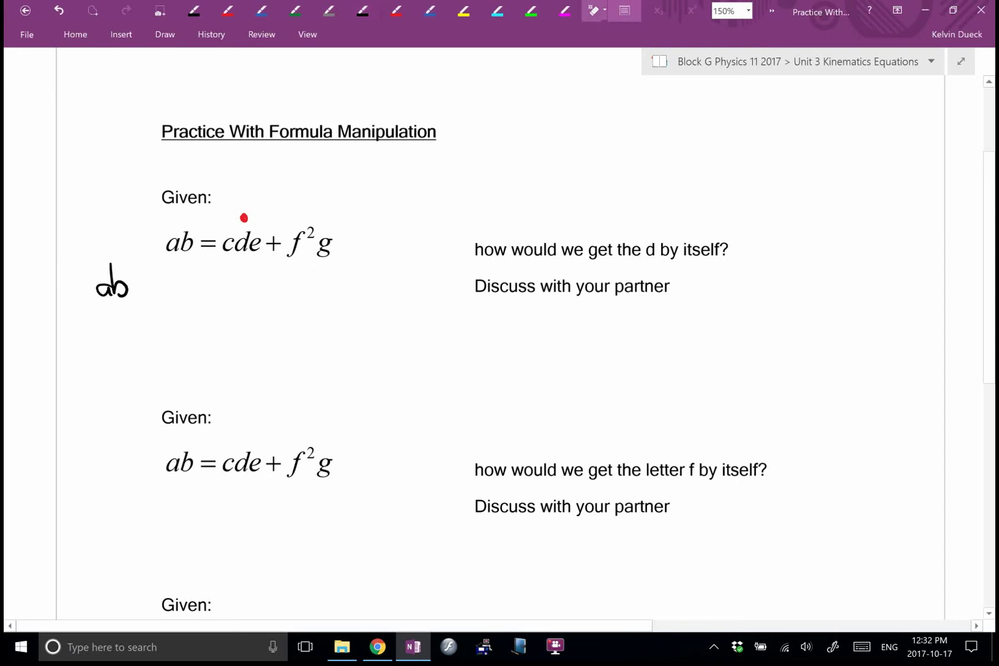
{"action": "mouse_move", "coordinate": [134, 288]}
{"action": "left_mouse_down"}
{"action": "mouse_move", "coordinate": [170, 289]}
{"action": "mouse_move", "coordinate": [197, 271]}
{"action": "mouse_move", "coordinate": [195, 312]}
{"action": "left_mouse_up"}
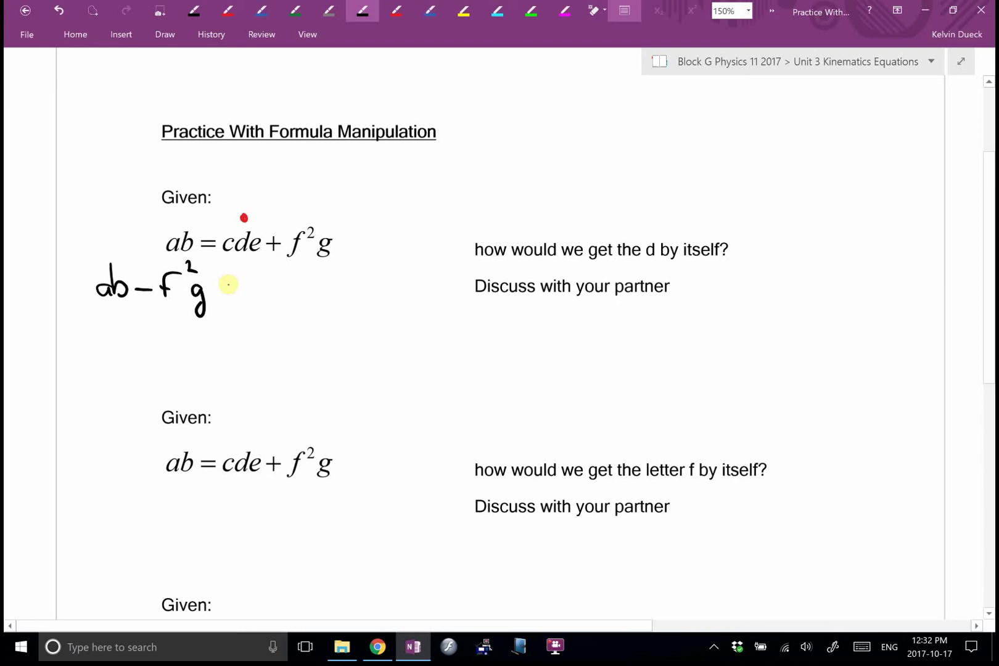
{"action": "left_click_drag", "start_coordinate": [220, 285], "coordinate": [229, 284]}
{"action": "mouse_move", "coordinate": [220, 292]}
{"action": "left_mouse_down"}
{"action": "mouse_move", "coordinate": [253, 285]}
{"action": "mouse_move", "coordinate": [254, 294]}
{"action": "left_mouse_up"}
{"action": "mouse_move", "coordinate": [276, 281]}
{"action": "left_mouse_down"}
{"action": "mouse_move", "coordinate": [279, 270]}
{"action": "mouse_move", "coordinate": [281, 291]}
{"action": "mouse_move", "coordinate": [308, 289]}
{"action": "left_mouse_up"}
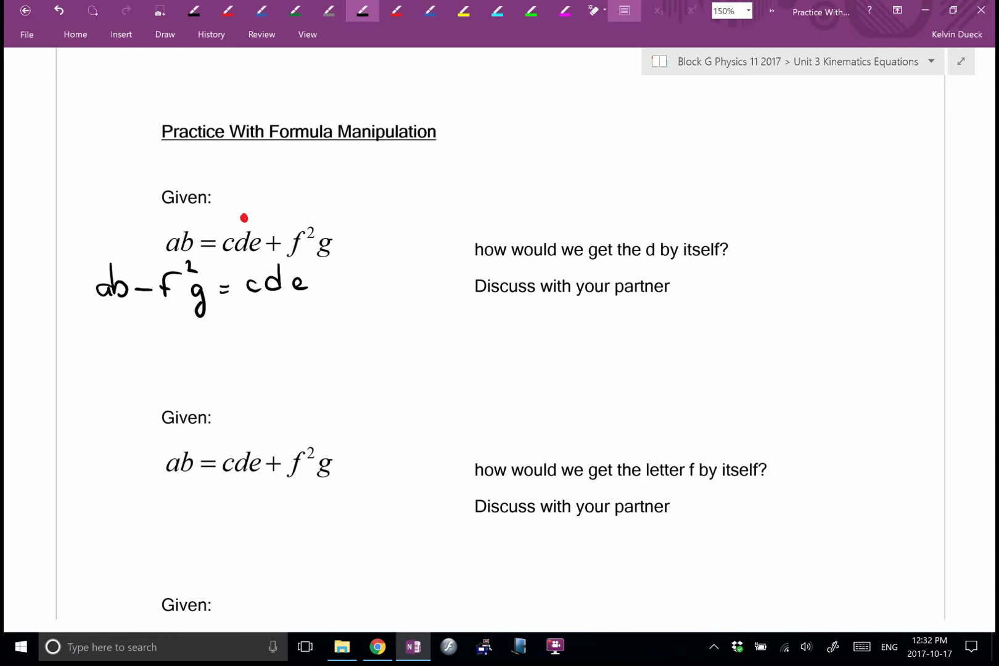
- Divide both sides by ce and erase the cancelled c and e, leaving d
{"action": "mouse_move", "coordinate": [239, 273]}
{"action": "left_mouse_down"}
{"action": "mouse_move", "coordinate": [261, 299]}
{"action": "mouse_move", "coordinate": [307, 291]}
{"action": "left_mouse_up"}
{"action": "mouse_move", "coordinate": [225, 313]}
{"action": "left_mouse_down"}
{"action": "mouse_move", "coordinate": [233, 312]}
{"action": "mouse_move", "coordinate": [75, 322]}
{"action": "left_mouse_up"}
{"action": "mouse_move", "coordinate": [134, 333]}
{"action": "left_mouse_down"}
{"action": "mouse_move", "coordinate": [135, 347]}
{"action": "mouse_move", "coordinate": [164, 346]}
{"action": "left_mouse_up"}
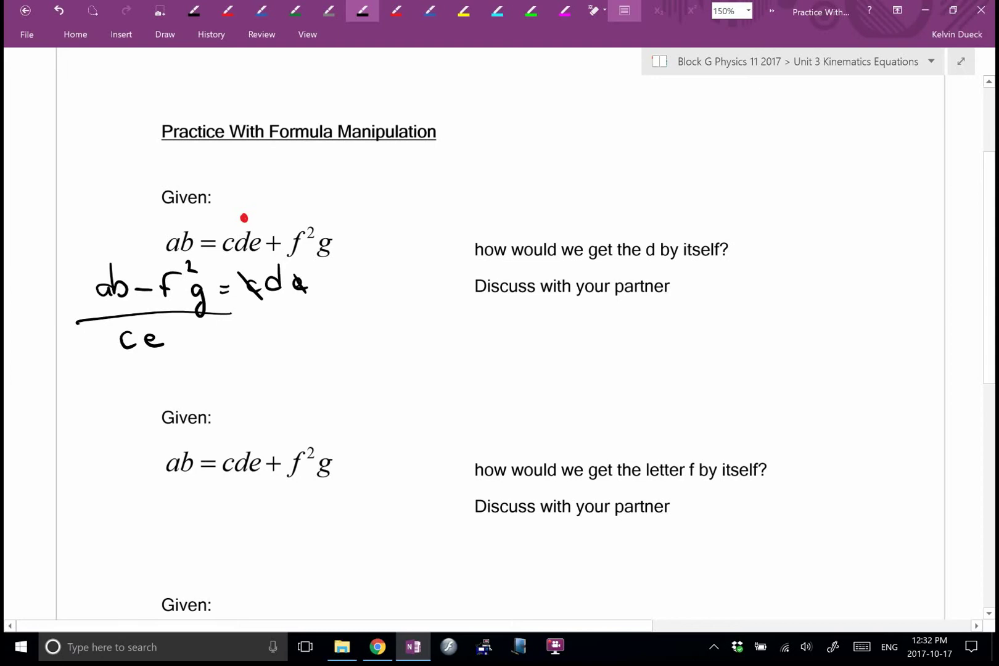
{"action": "mouse_move", "coordinate": [246, 274]}
{"action": "left_mouse_down"}
{"action": "mouse_move", "coordinate": [311, 285]}
{"action": "mouse_move", "coordinate": [254, 302]}
{"action": "left_mouse_up"}
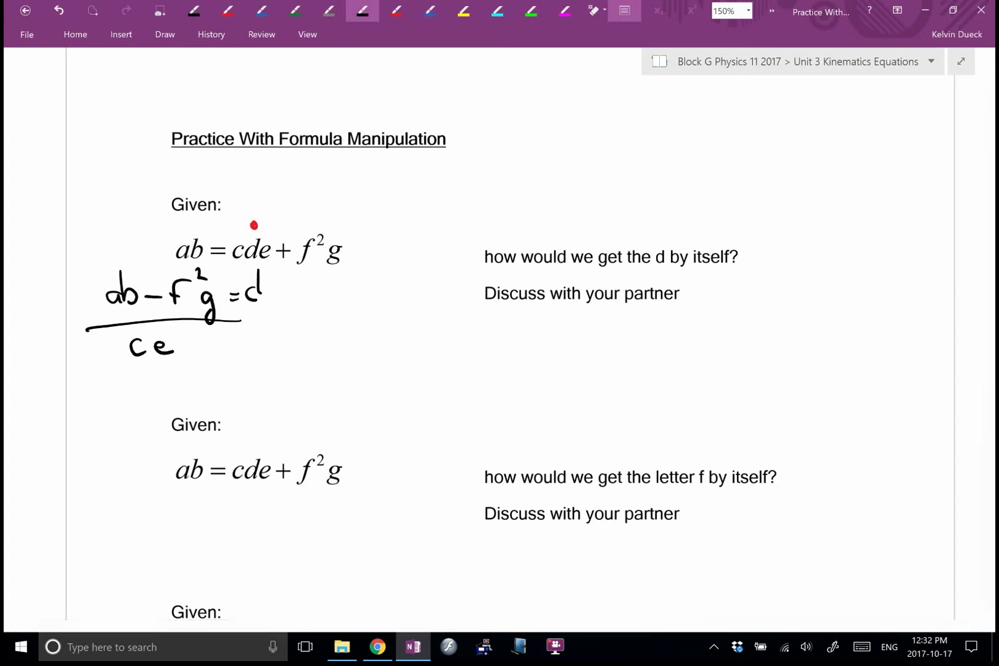
- Scroll to the second equation and put a red dot above its f
{"action": "scroll", "coordinate": [499, 333], "scroll_direction": "down", "scroll_amount": 5}
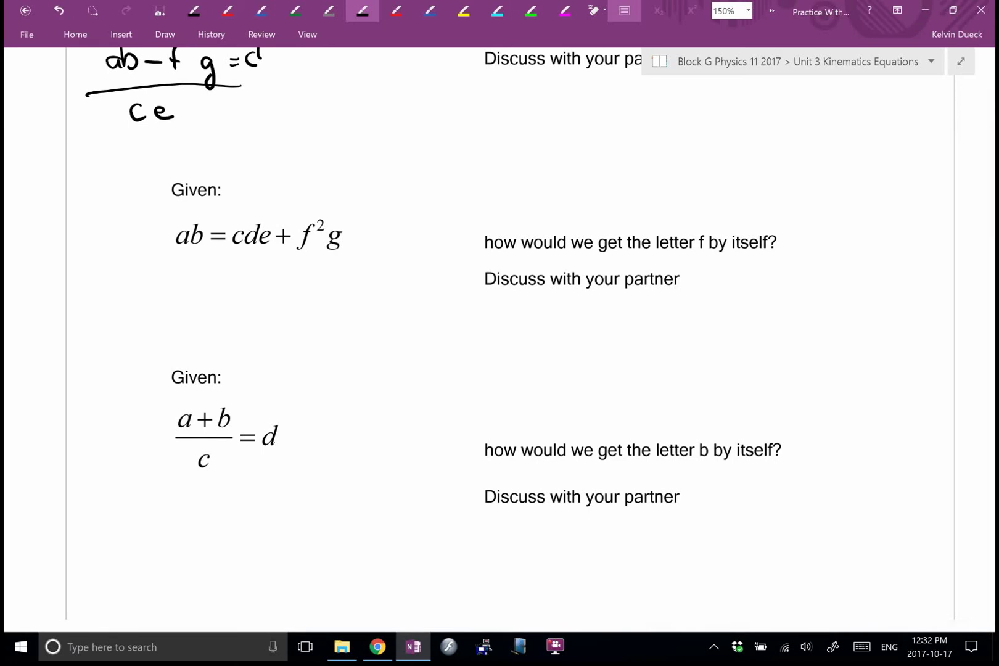
{"action": "left_click", "coordinate": [397, 10]}
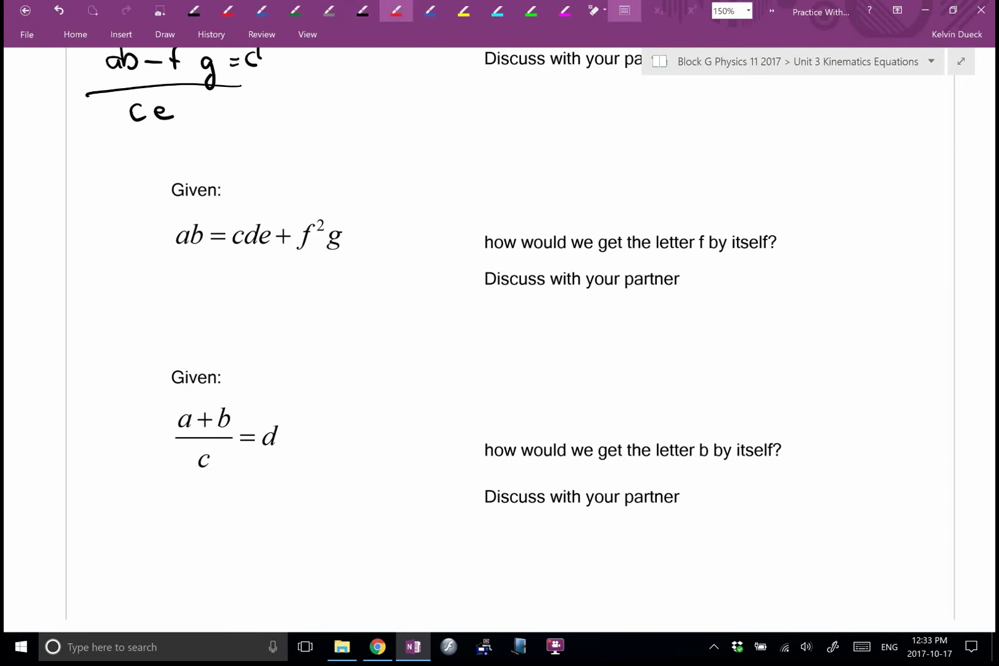
{"action": "left_click", "coordinate": [314, 208]}
- Handwrite 'ab' in green ink beneath the second equation
{"action": "left_click", "coordinate": [295, 11]}
{"action": "left_click_drag", "start_coordinate": [119, 284], "coordinate": [119, 293]}
{"action": "mouse_move", "coordinate": [122, 262]}
{"action": "left_mouse_down"}
{"action": "mouse_move", "coordinate": [134, 282]}
{"action": "mouse_move", "coordinate": [123, 293]}
{"action": "left_mouse_up"}
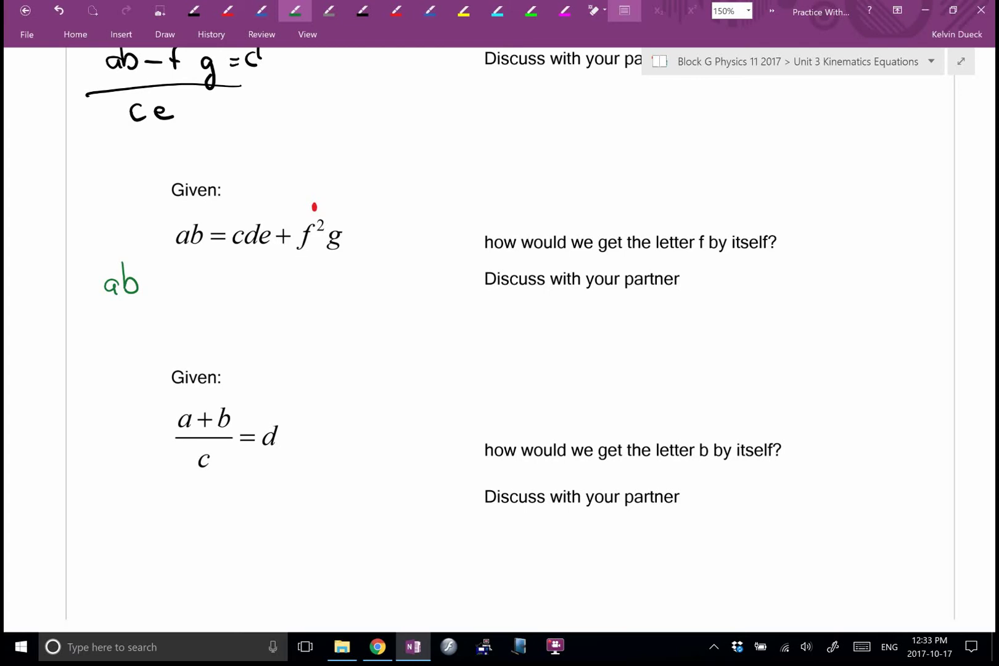
{"action": "mouse_move", "coordinate": [219, 213]}
{"action": "left_mouse_down"}
{"action": "mouse_move", "coordinate": [225, 227]}
{"action": "mouse_move", "coordinate": [238, 205]}
{"action": "mouse_move", "coordinate": [225, 250]}
{"action": "mouse_move", "coordinate": [234, 222]}
{"action": "mouse_move", "coordinate": [220, 235]}
{"action": "left_mouse_up"}
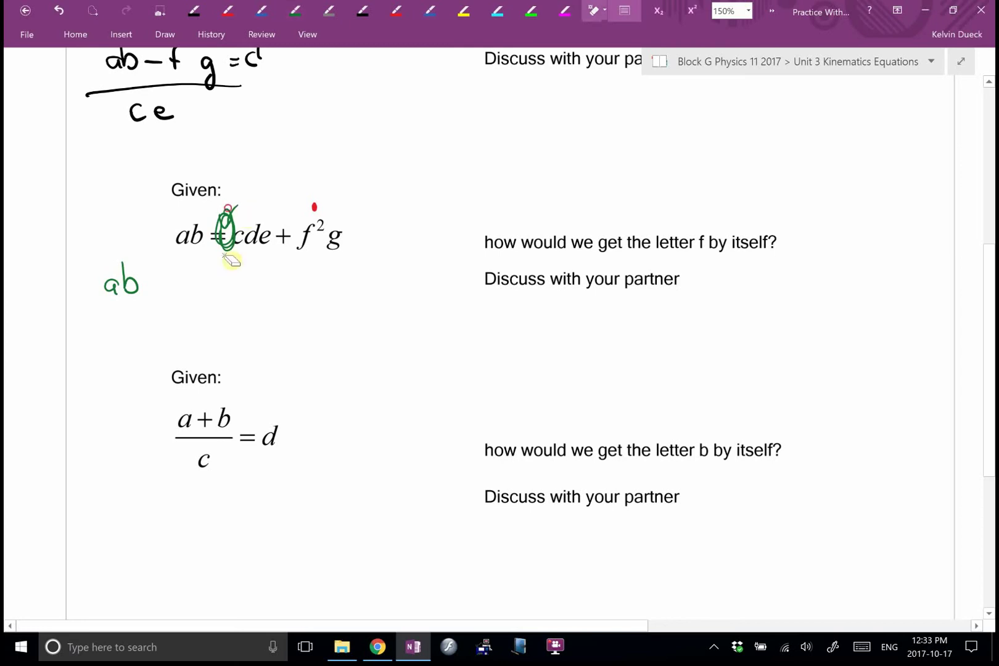
- Erase the stray green mark and write ab − cde = f² in green
{"action": "left_click_drag", "start_coordinate": [226, 213], "coordinate": [223, 259]}
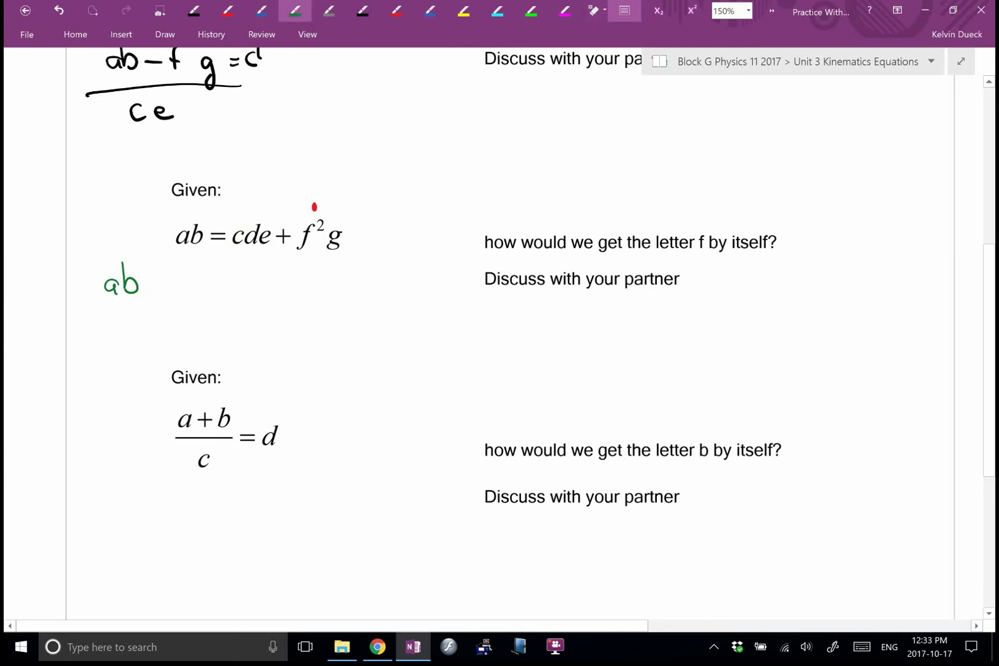
{"action": "left_click_drag", "start_coordinate": [153, 284], "coordinate": [180, 289]}
{"action": "mouse_move", "coordinate": [196, 279]}
{"action": "left_mouse_down"}
{"action": "mouse_move", "coordinate": [194, 268]}
{"action": "mouse_move", "coordinate": [215, 290]}
{"action": "mouse_move", "coordinate": [246, 276]}
{"action": "left_mouse_up"}
{"action": "mouse_move", "coordinate": [238, 283]}
{"action": "left_mouse_down"}
{"action": "mouse_move", "coordinate": [277, 267]}
{"action": "mouse_move", "coordinate": [264, 288]}
{"action": "left_mouse_up"}
{"action": "mouse_move", "coordinate": [259, 278]}
{"action": "left_mouse_down"}
{"action": "mouse_move", "coordinate": [284, 262]}
{"action": "mouse_move", "coordinate": [298, 301]}
{"action": "left_mouse_up"}
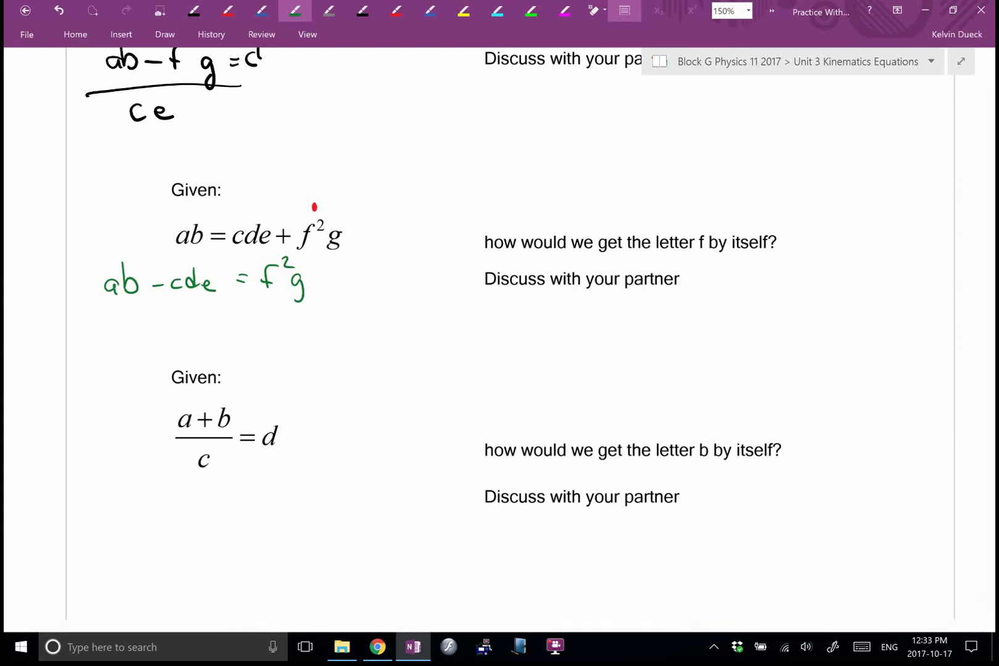
- Move g under ab − cde as a fraction and draw a square-root sign over it
{"action": "left_click", "coordinate": [301, 290]}
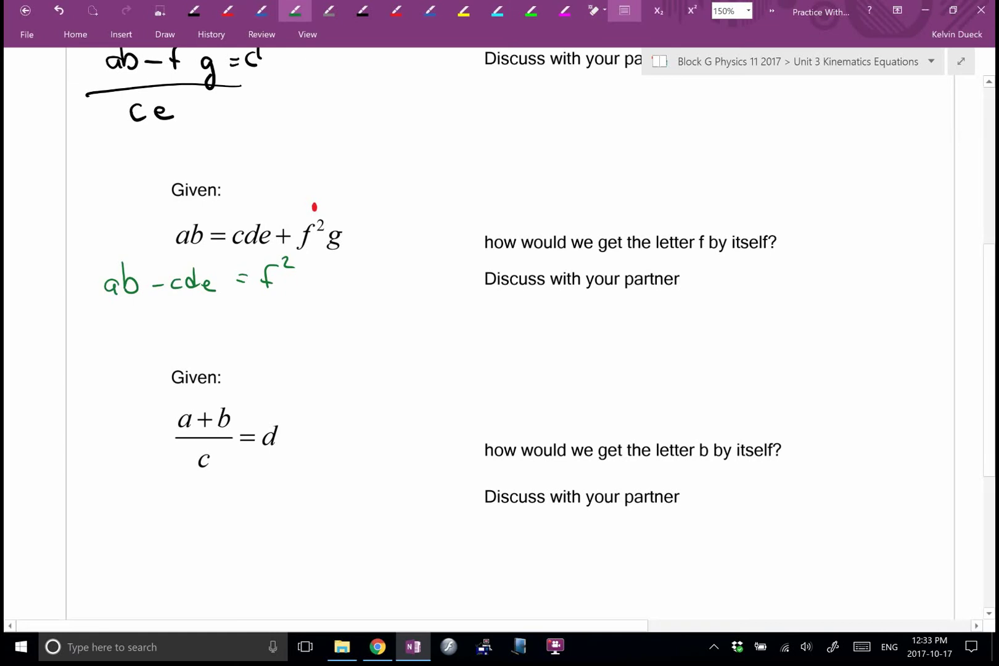
{"action": "mouse_move", "coordinate": [217, 298]}
{"action": "left_mouse_down"}
{"action": "mouse_move", "coordinate": [111, 301]}
{"action": "mouse_move", "coordinate": [142, 314]}
{"action": "mouse_move", "coordinate": [137, 333]}
{"action": "left_mouse_up"}
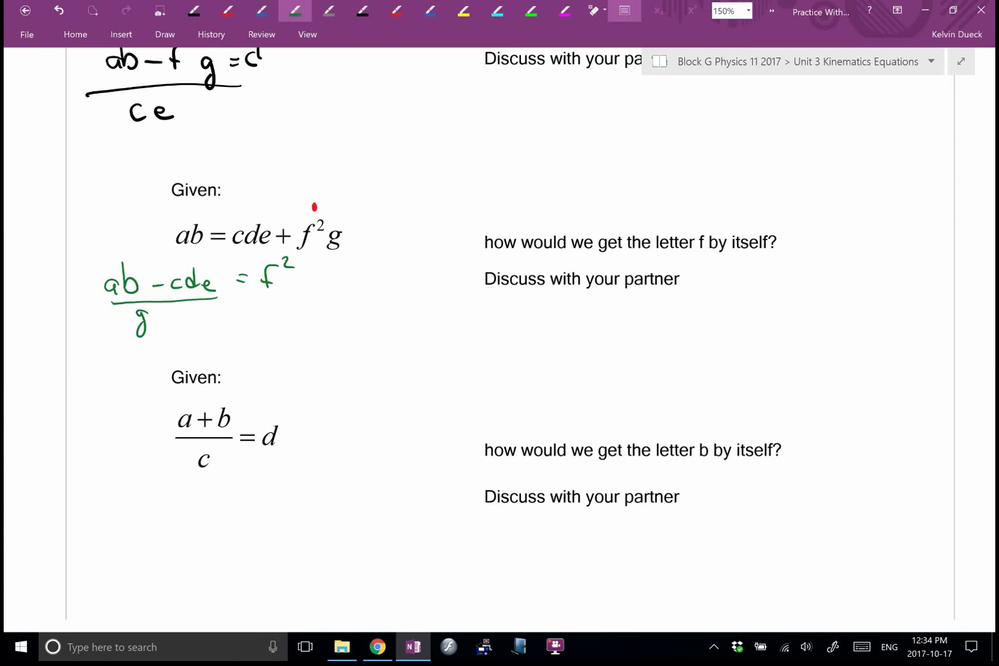
{"action": "left_click_drag", "start_coordinate": [281, 257], "coordinate": [291, 272]}
{"action": "mouse_move", "coordinate": [84, 323]}
{"action": "left_mouse_down"}
{"action": "mouse_move", "coordinate": [99, 257]}
{"action": "mouse_move", "coordinate": [181, 253]}
{"action": "mouse_move", "coordinate": [221, 273]}
{"action": "left_mouse_up"}
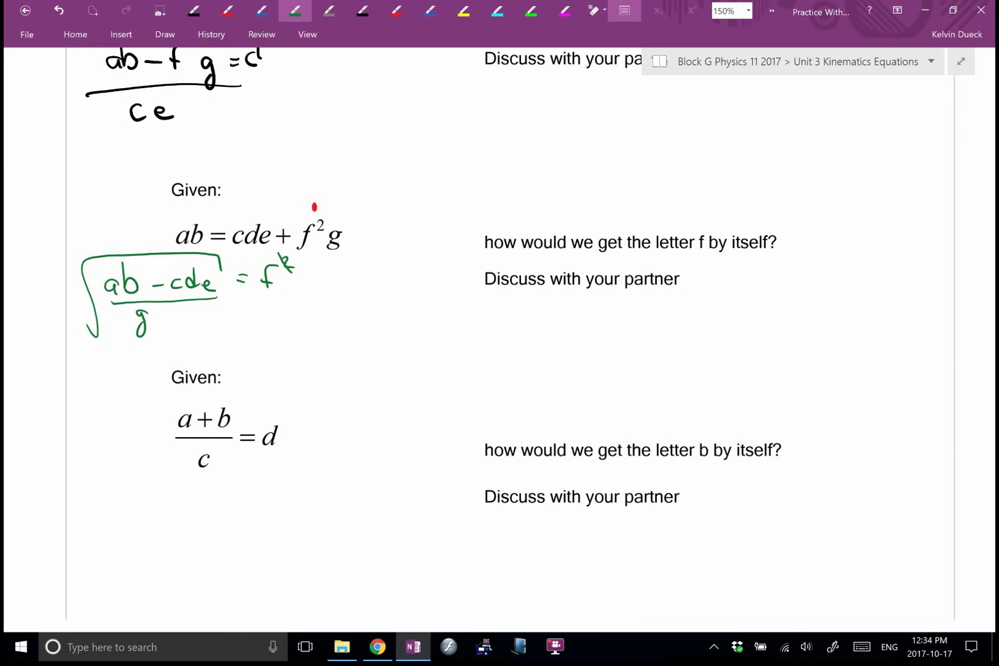
{"action": "key", "text": "Escape"}
{"action": "scroll", "coordinate": [279, 303], "scroll_direction": "down", "scroll_amount": 4}
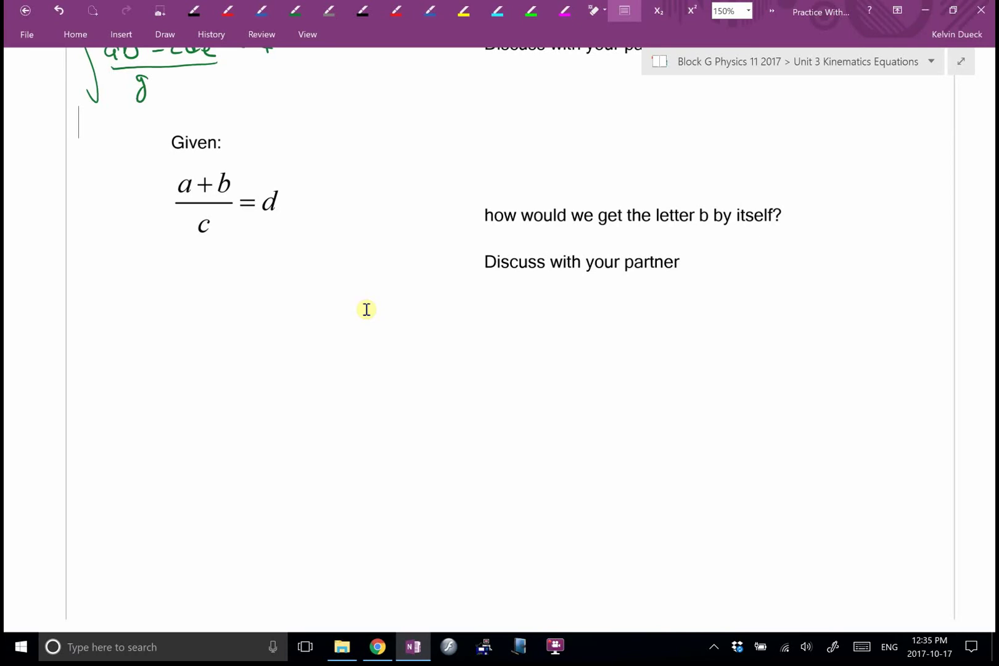
{"action": "left_click", "coordinate": [228, 11]}
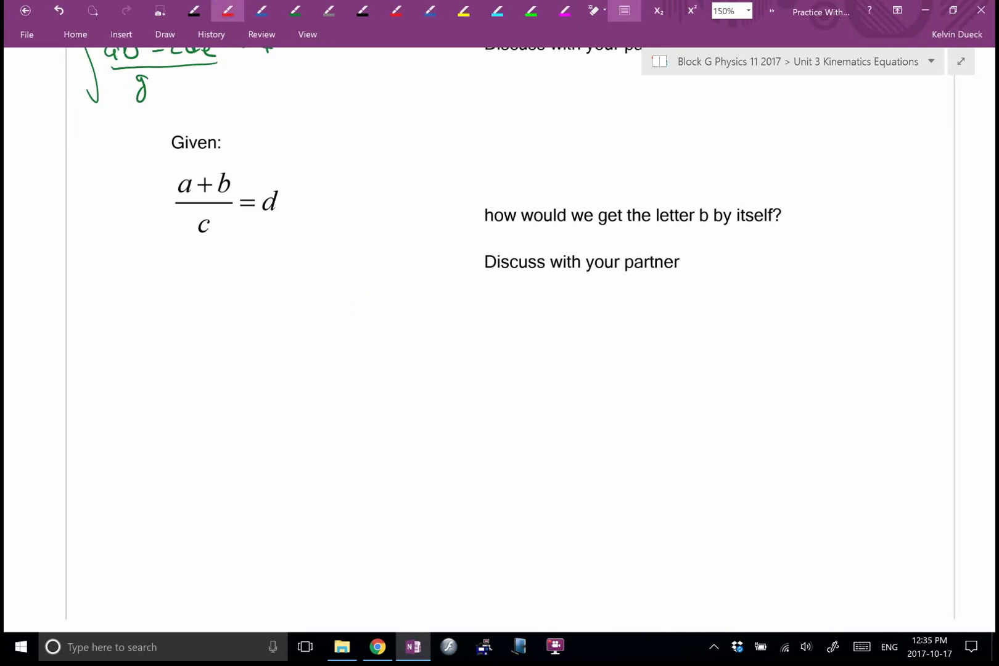
{"action": "left_click", "coordinate": [225, 164]}
{"action": "left_click", "coordinate": [713, 647]}
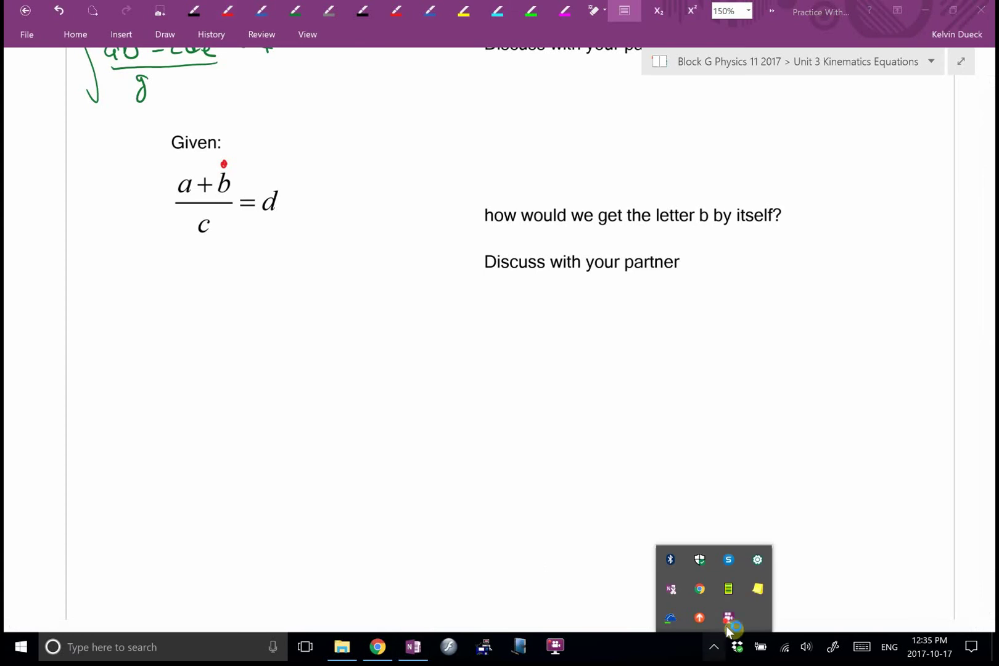
{"action": "right_click", "coordinate": [729, 619]}
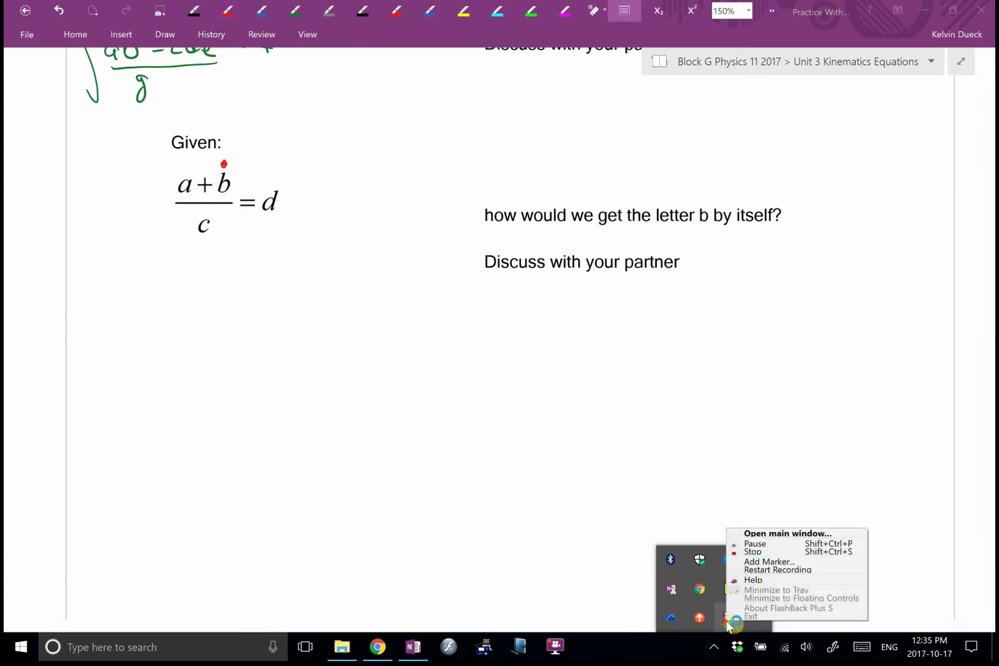
{"action": "left_click", "coordinate": [748, 544]}
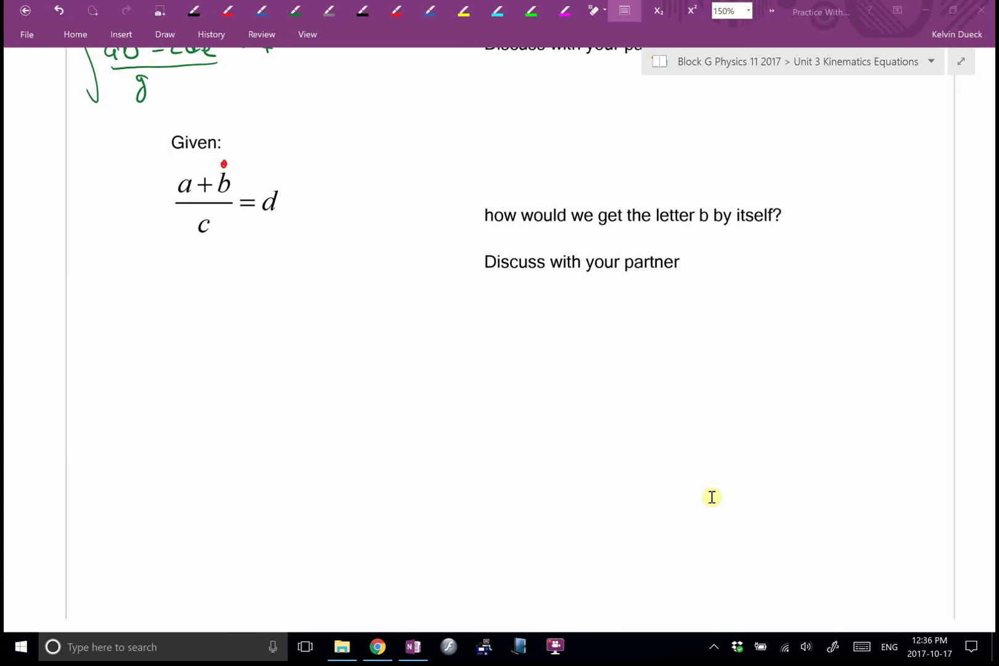
{"action": "left_click", "coordinate": [194, 11]}
{"action": "mouse_move", "coordinate": [282, 259]}
{"action": "left_mouse_down"}
{"action": "mouse_move", "coordinate": [271, 290]}
{"action": "mouse_move", "coordinate": [282, 301]}
{"action": "left_mouse_up"}
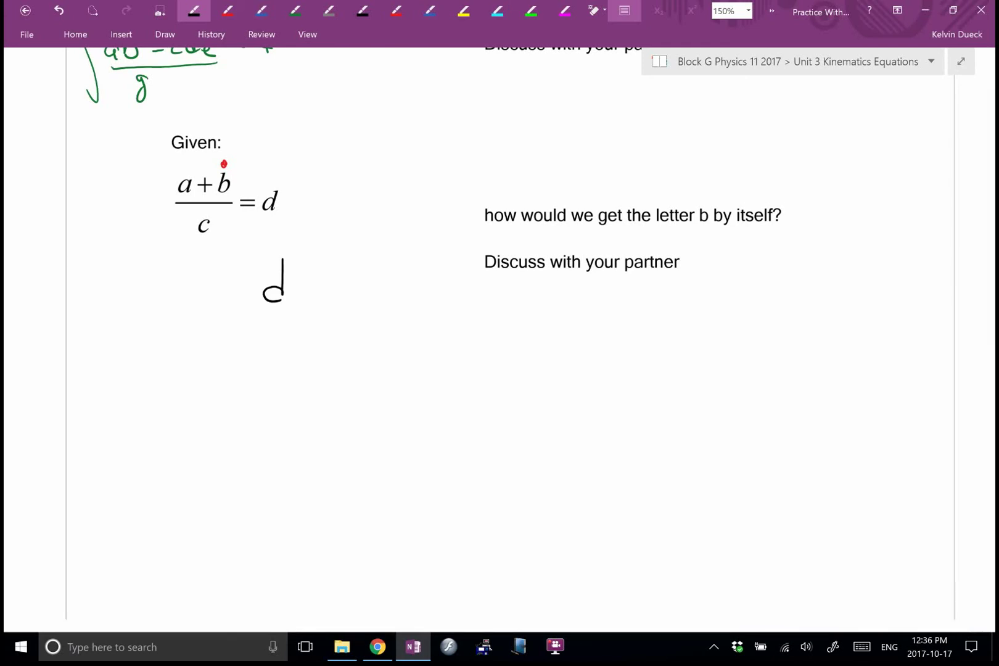
{"action": "mouse_move", "coordinate": [258, 285]}
{"action": "left_mouse_down"}
{"action": "mouse_move", "coordinate": [259, 301]}
{"action": "mouse_move", "coordinate": [222, 287]}
{"action": "left_mouse_up"}
{"action": "left_click_drag", "start_coordinate": [215, 292], "coordinate": [221, 292]}
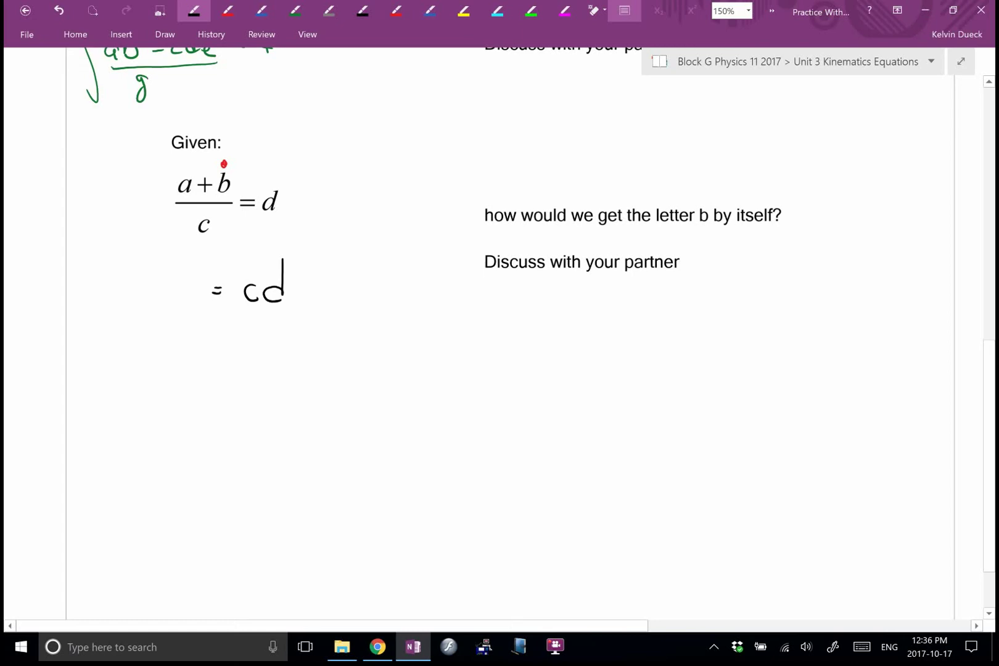
{"action": "scroll", "coordinate": [133, 281], "scroll_direction": "down", "scroll_amount": 1}
{"action": "mouse_move", "coordinate": [141, 278]}
{"action": "left_mouse_down"}
{"action": "mouse_move", "coordinate": [127, 282]}
{"action": "mouse_move", "coordinate": [143, 285]}
{"action": "left_mouse_up"}
{"action": "left_click_drag", "start_coordinate": [161, 272], "coordinate": [167, 281]}
{"action": "left_click_drag", "start_coordinate": [171, 259], "coordinate": [174, 287]}
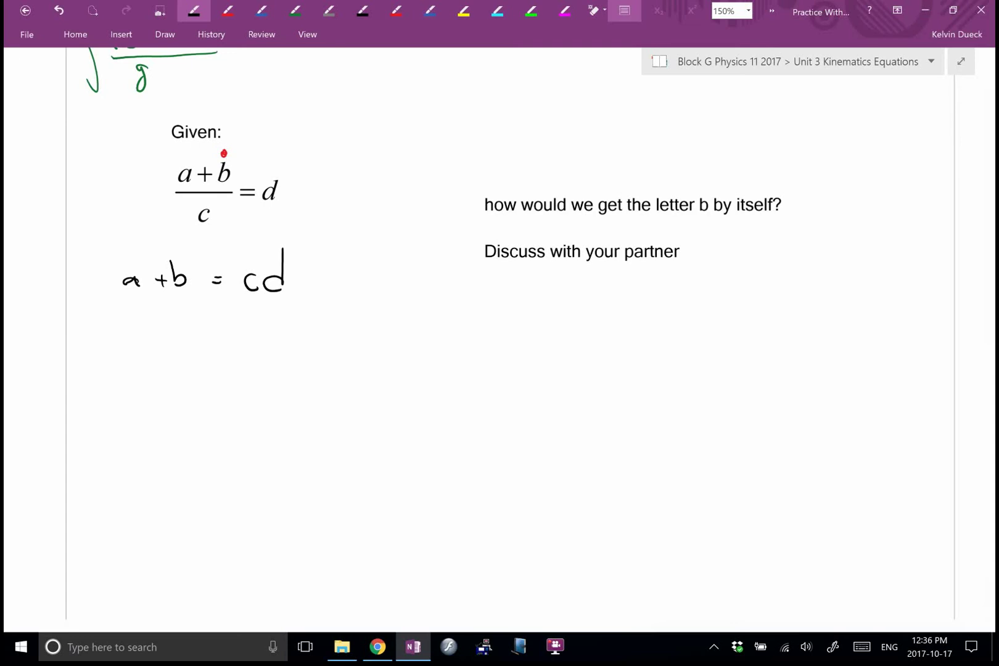
{"action": "mouse_move", "coordinate": [167, 331]}
{"action": "left_mouse_down"}
{"action": "mouse_move", "coordinate": [169, 358]}
{"action": "mouse_move", "coordinate": [206, 349]}
{"action": "left_mouse_up"}
{"action": "left_click_drag", "start_coordinate": [196, 354], "coordinate": [303, 355]}
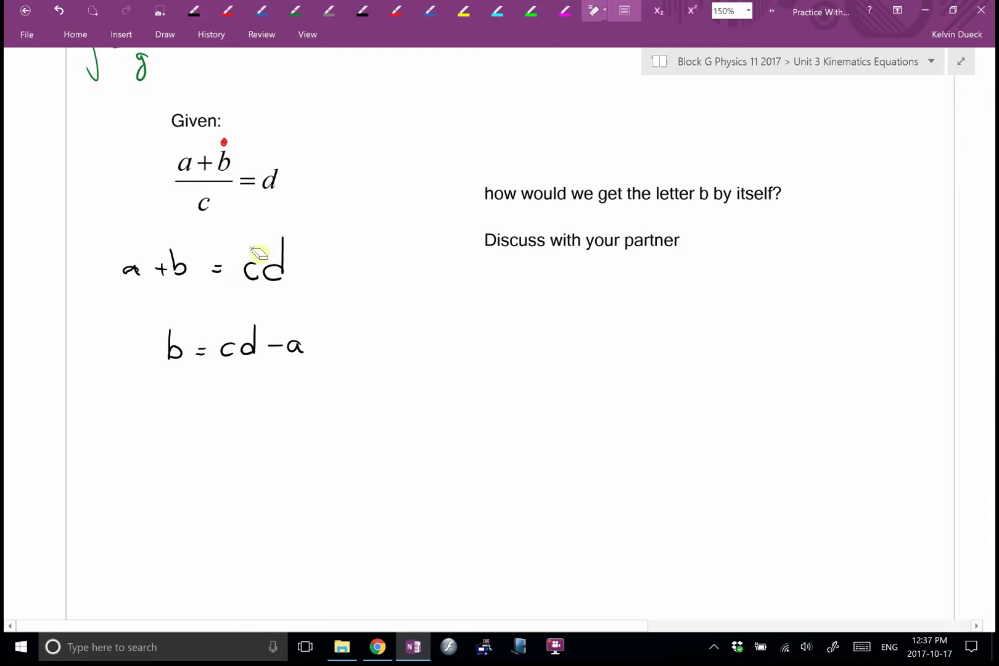
{"action": "mouse_move", "coordinate": [261, 257]}
{"action": "left_mouse_down"}
{"action": "mouse_move", "coordinate": [327, 337]}
{"action": "mouse_move", "coordinate": [302, 377]}
{"action": "mouse_move", "coordinate": [165, 293]}
{"action": "mouse_move", "coordinate": [203, 302]}
{"action": "mouse_move", "coordinate": [171, 293]}
{"action": "mouse_move", "coordinate": [243, 334]}
{"action": "mouse_move", "coordinate": [267, 334]}
{"action": "left_mouse_up"}
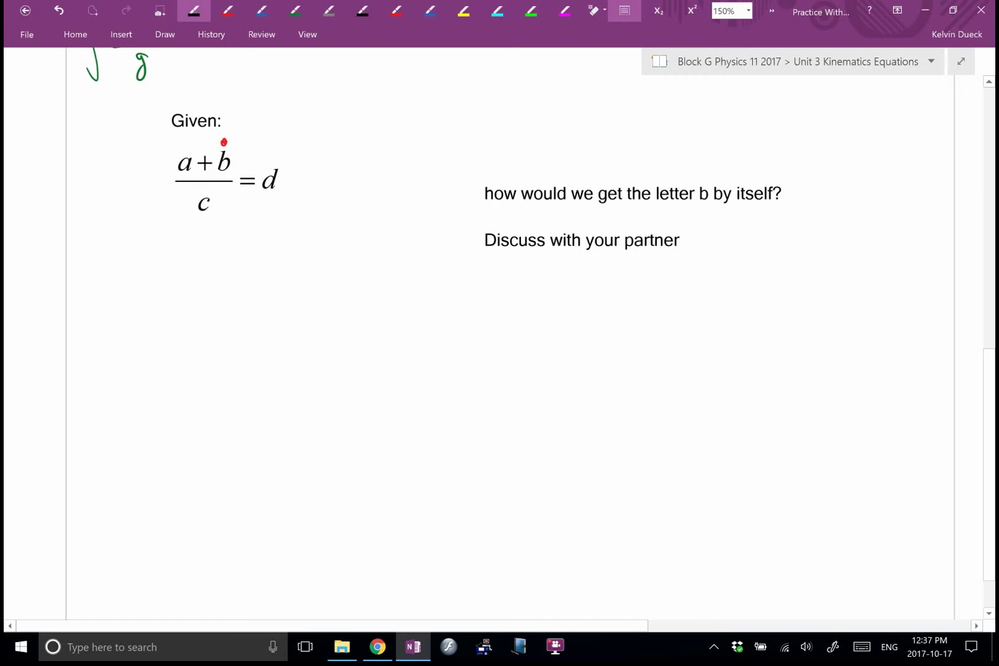
- Handwrite b = cd − a in blue ink beneath the Given equation (a + b)/c = d
{"action": "left_click", "coordinate": [261, 11]}
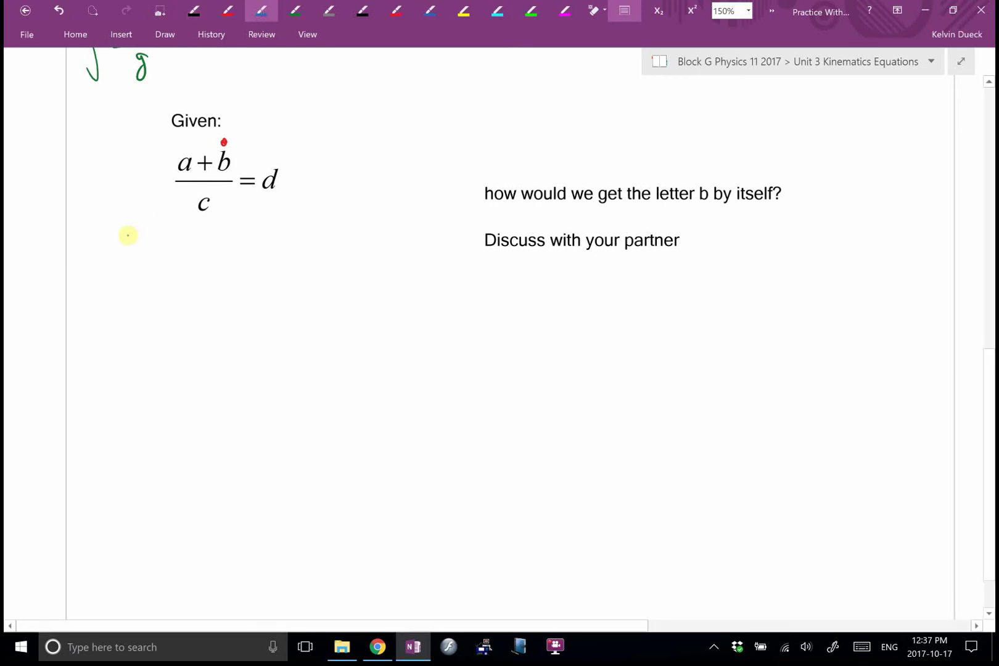
{"action": "mouse_move", "coordinate": [121, 239]}
{"action": "left_mouse_down"}
{"action": "mouse_move", "coordinate": [124, 263]}
{"action": "mouse_move", "coordinate": [162, 263]}
{"action": "left_mouse_up"}
{"action": "mouse_move", "coordinate": [152, 272]}
{"action": "left_mouse_down"}
{"action": "mouse_move", "coordinate": [224, 258]}
{"action": "mouse_move", "coordinate": [297, 263]}
{"action": "left_mouse_up"}
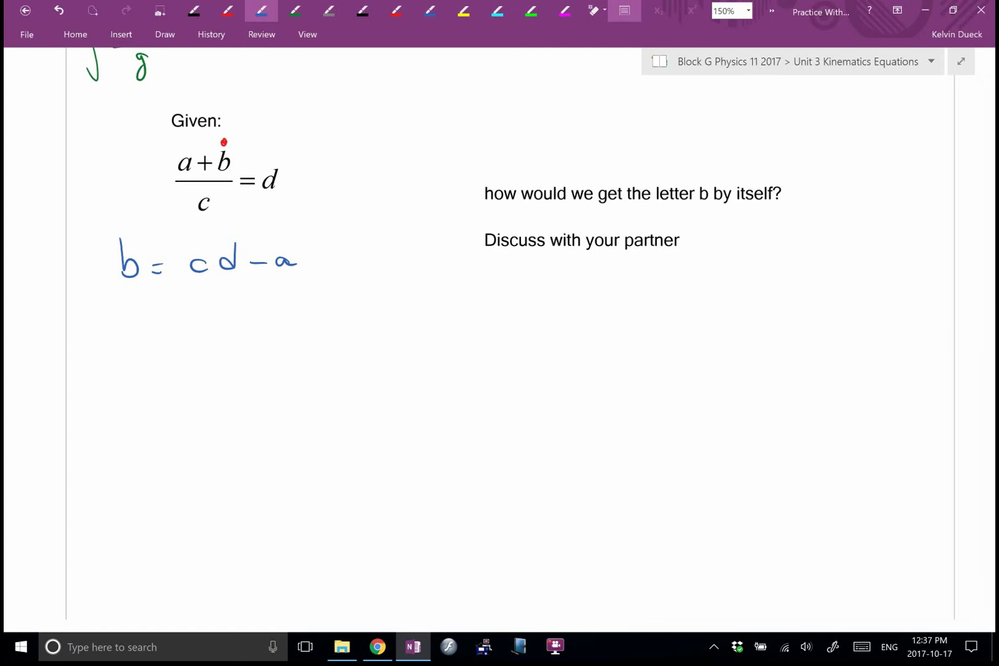
- Handwrite d = vᵢt + ½at² in blue below b = cd − a, with vᵢ to its right
{"action": "scroll", "coordinate": [499, 345], "scroll_direction": "down", "scroll_amount": 2}
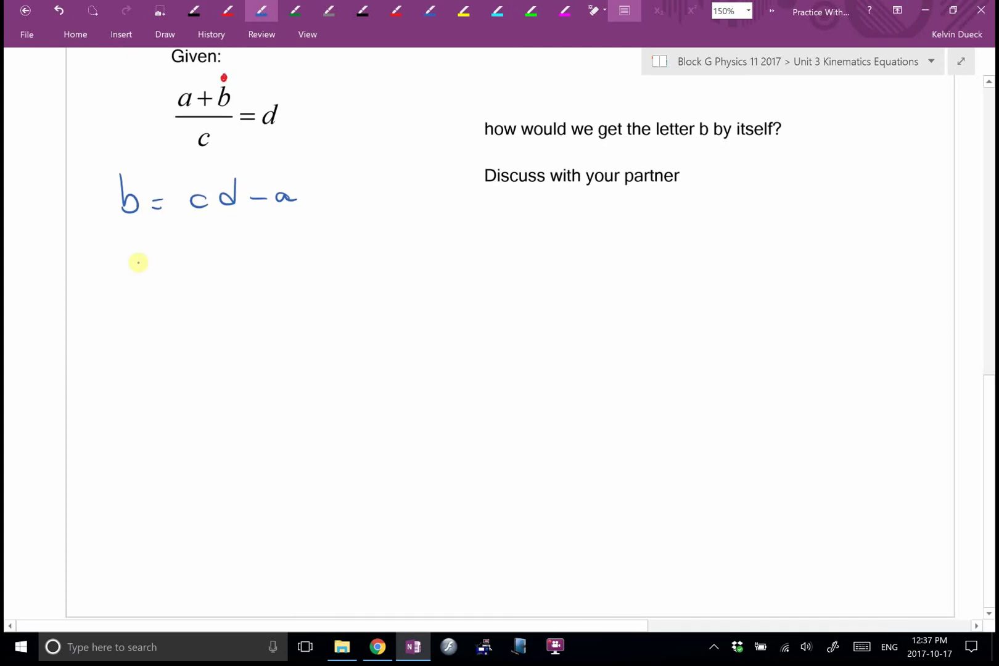
{"action": "mouse_move", "coordinate": [133, 258]}
{"action": "left_mouse_down"}
{"action": "mouse_move", "coordinate": [115, 302]}
{"action": "mouse_move", "coordinate": [163, 296]}
{"action": "left_mouse_up"}
{"action": "mouse_move", "coordinate": [156, 303]}
{"action": "left_mouse_down"}
{"action": "mouse_move", "coordinate": [286, 293]}
{"action": "mouse_move", "coordinate": [267, 312]}
{"action": "mouse_move", "coordinate": [311, 293]}
{"action": "mouse_move", "coordinate": [317, 304]}
{"action": "mouse_move", "coordinate": [334, 267]}
{"action": "mouse_move", "coordinate": [343, 285]}
{"action": "left_mouse_up"}
{"action": "mouse_move", "coordinate": [347, 265]}
{"action": "left_mouse_down"}
{"action": "mouse_move", "coordinate": [354, 273]}
{"action": "mouse_move", "coordinate": [374, 262]}
{"action": "left_mouse_up"}
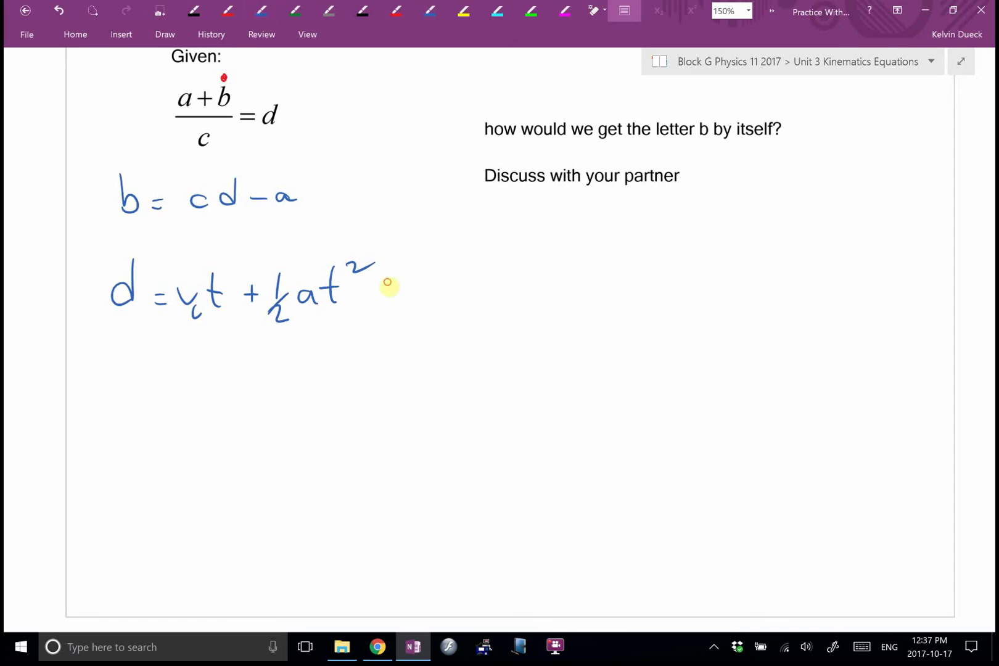
{"action": "left_click_drag", "start_coordinate": [573, 276], "coordinate": [593, 301]}
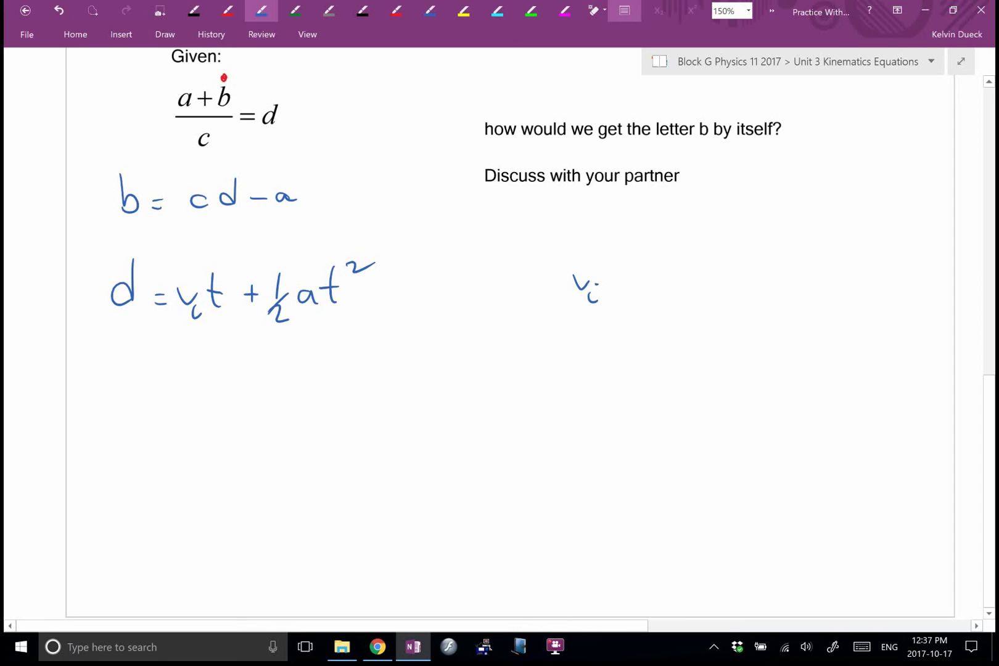
- Erase the vᵢ note beside d = vᵢt + ½at² and return to blue ink
{"action": "mouse_move", "coordinate": [593, 309]}
{"action": "left_mouse_down"}
{"action": "mouse_move", "coordinate": [608, 288]}
{"action": "mouse_move", "coordinate": [612, 306]}
{"action": "left_mouse_up"}
{"action": "left_click", "coordinate": [261, 10]}
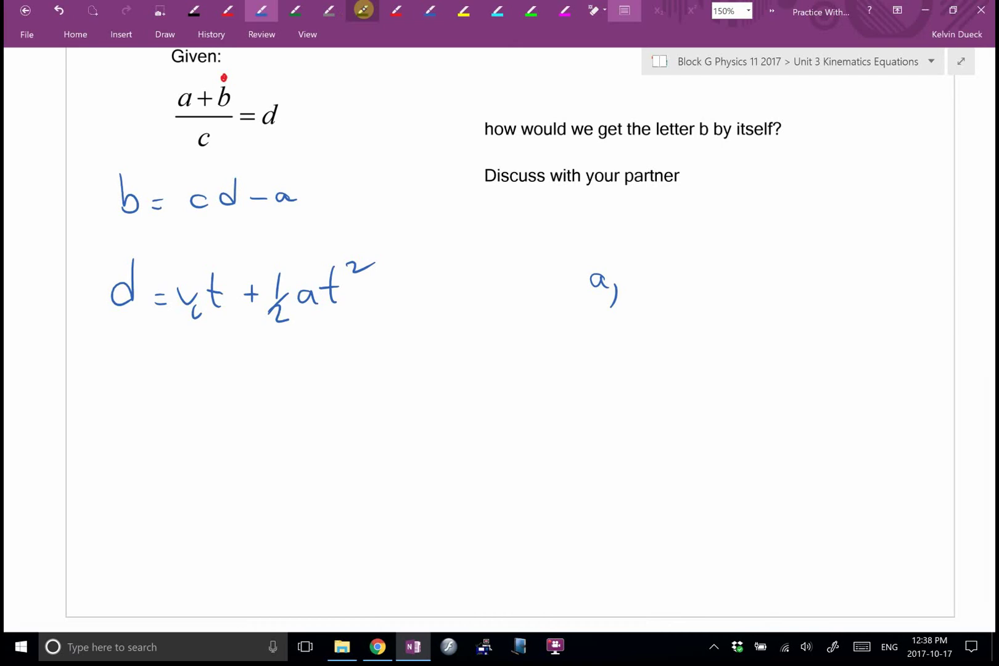
- Handwrite d − vᵢt = 0.5at² in black ink beneath the blue kinematics equation
{"action": "left_click", "coordinate": [362, 11]}
{"action": "mouse_move", "coordinate": [139, 351]}
{"action": "left_mouse_down"}
{"action": "mouse_move", "coordinate": [138, 377]}
{"action": "mouse_move", "coordinate": [114, 388]}
{"action": "mouse_move", "coordinate": [138, 394]}
{"action": "left_mouse_up"}
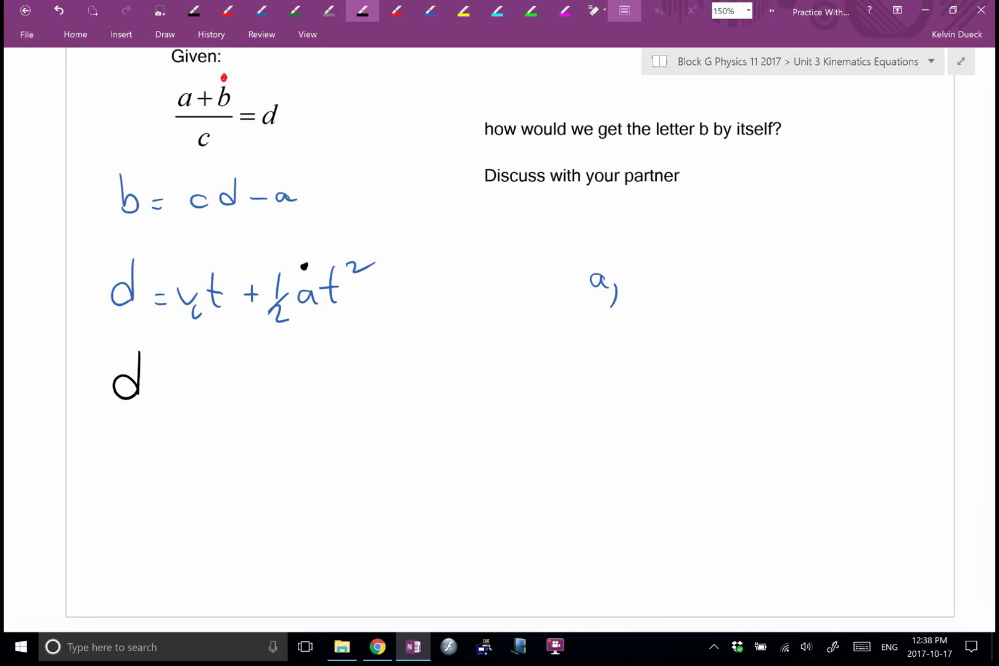
{"action": "mouse_move", "coordinate": [158, 386]}
{"action": "left_mouse_down"}
{"action": "mouse_move", "coordinate": [208, 378]}
{"action": "mouse_move", "coordinate": [212, 407]}
{"action": "left_mouse_up"}
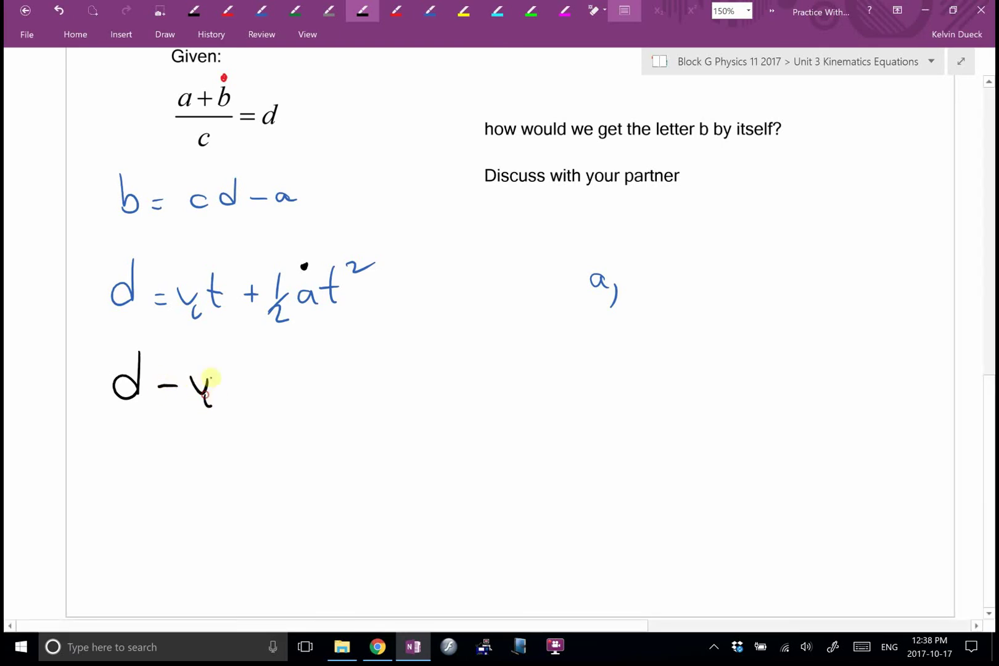
{"action": "left_click_drag", "start_coordinate": [228, 354], "coordinate": [238, 395]}
{"action": "left_click_drag", "start_coordinate": [218, 376], "coordinate": [239, 374]}
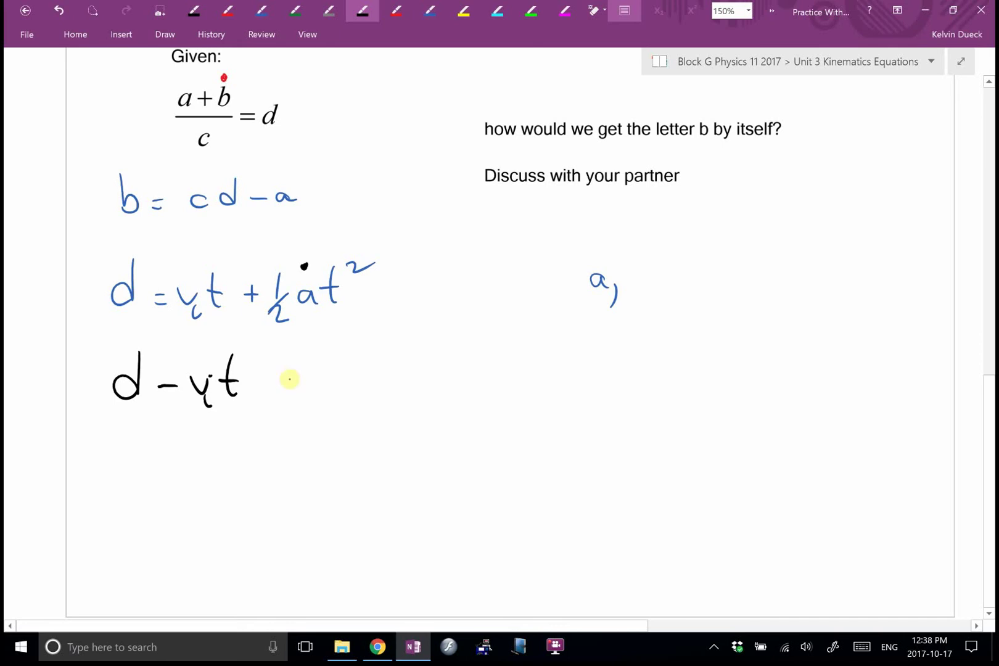
{"action": "mouse_move", "coordinate": [277, 381]}
{"action": "left_mouse_down"}
{"action": "mouse_move", "coordinate": [289, 391]}
{"action": "mouse_move", "coordinate": [314, 375]}
{"action": "mouse_move", "coordinate": [339, 393]}
{"action": "mouse_move", "coordinate": [375, 392]}
{"action": "left_mouse_up"}
{"action": "left_click", "coordinate": [330, 390]}
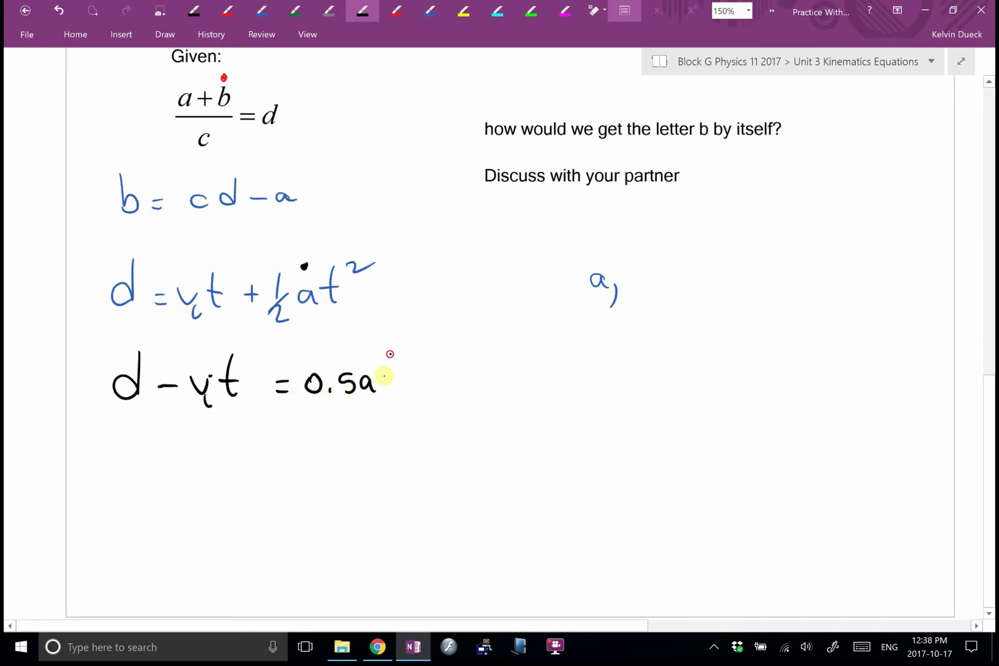
{"action": "left_click_drag", "start_coordinate": [390, 352], "coordinate": [389, 390]}
{"action": "left_click_drag", "start_coordinate": [378, 371], "coordinate": [413, 354]}
{"action": "left_click", "coordinate": [713, 653]}
{"action": "right_click", "coordinate": [698, 616]}
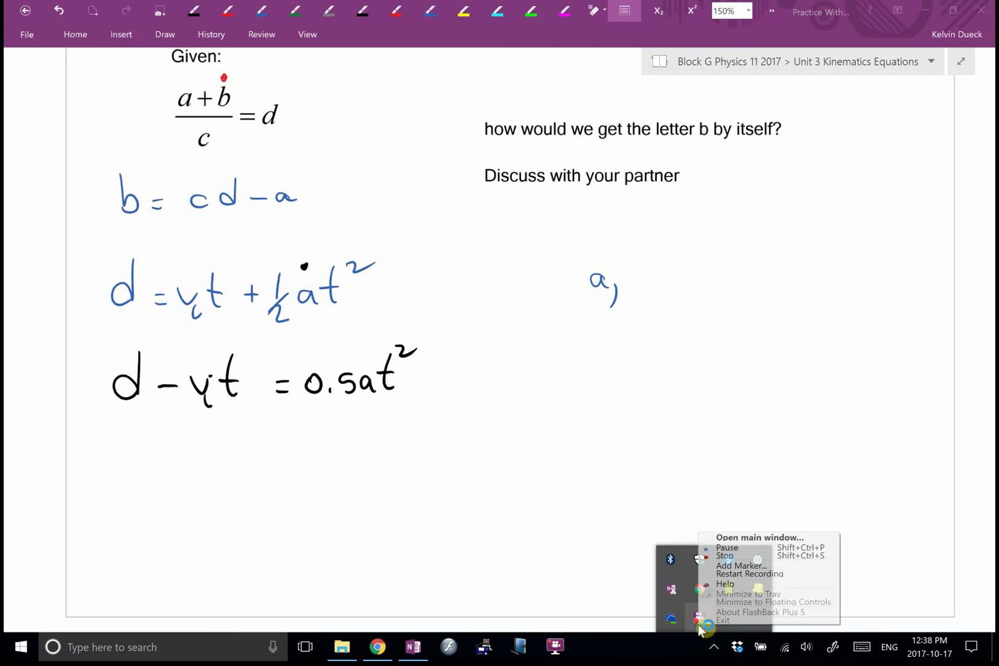
{"action": "left_click", "coordinate": [724, 548]}
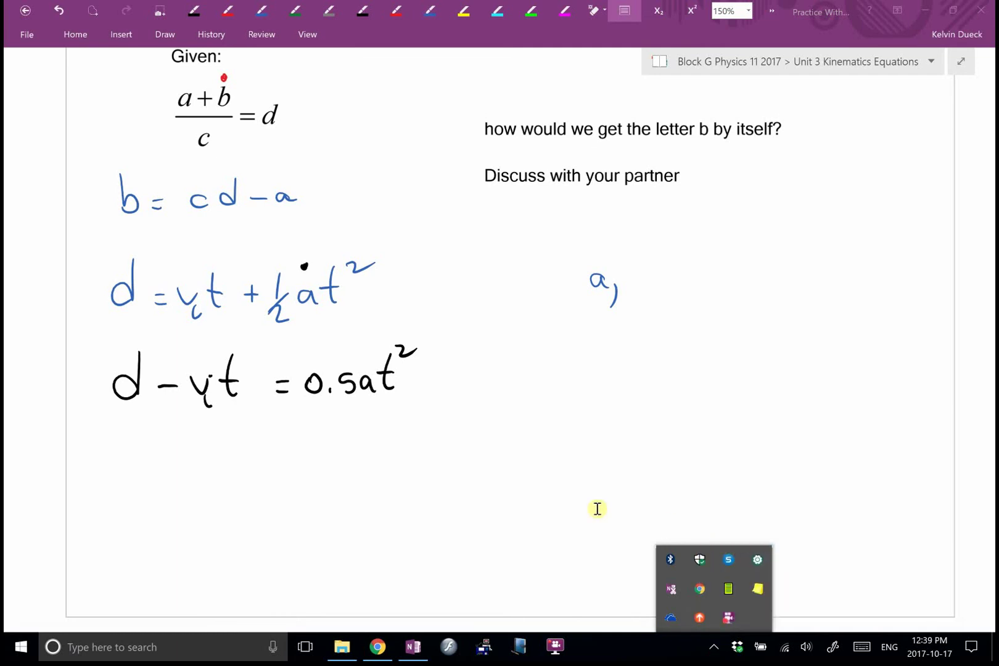
{"action": "left_click", "coordinate": [713, 648]}
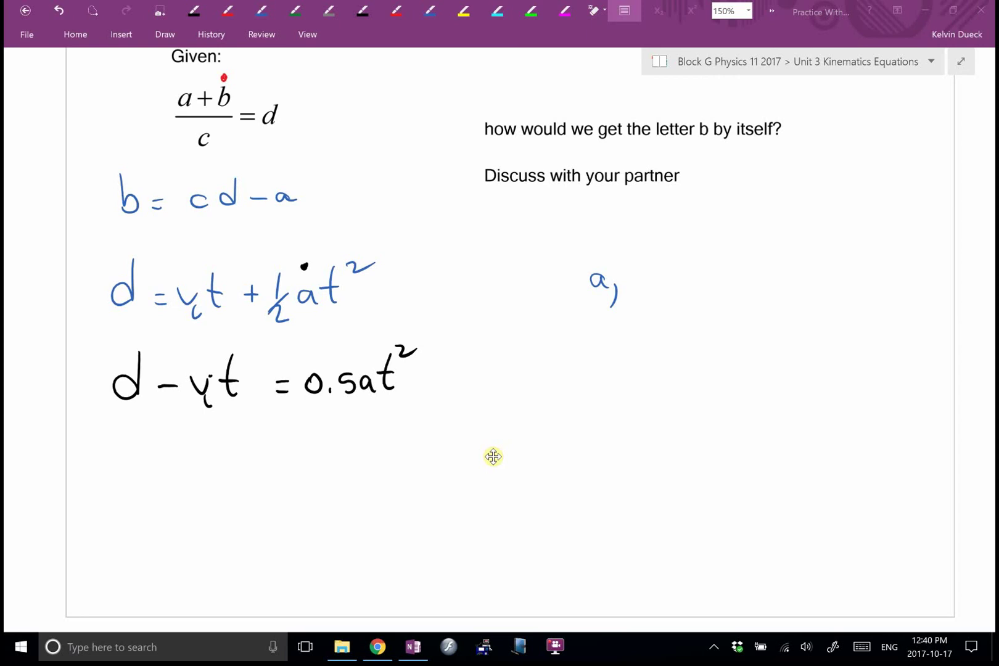
- Cross out 0.5 and t² on the right and write d − vᵢt over .5t²
{"action": "left_click_drag", "start_coordinate": [374, 336], "coordinate": [412, 405]}
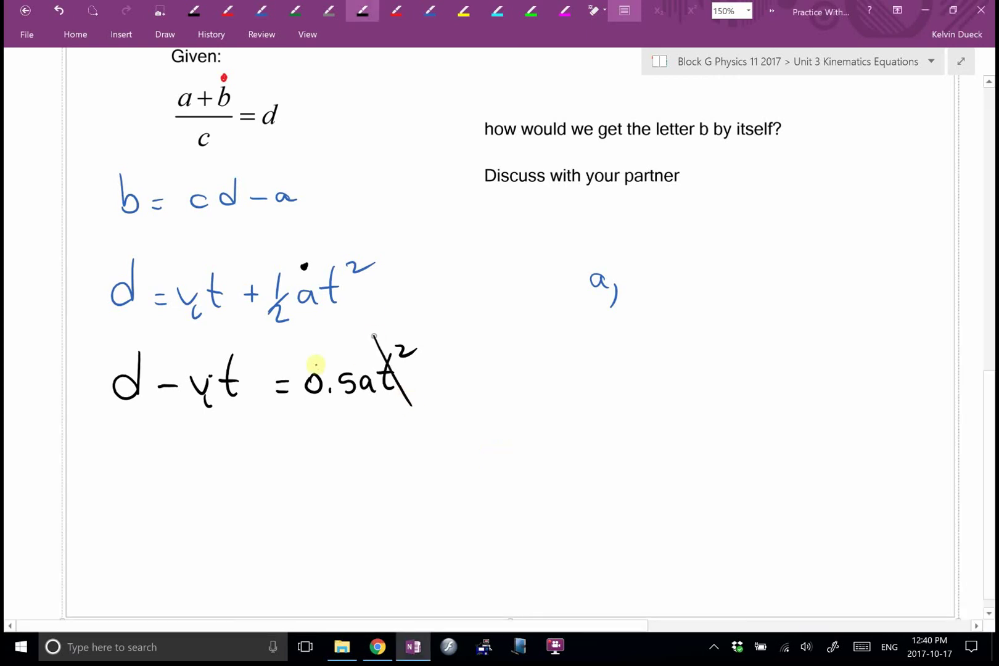
{"action": "left_click_drag", "start_coordinate": [299, 350], "coordinate": [328, 407]}
{"action": "left_click_drag", "start_coordinate": [356, 365], "coordinate": [321, 408]}
{"action": "mouse_move", "coordinate": [253, 419]}
{"action": "left_mouse_down"}
{"action": "mouse_move", "coordinate": [105, 429]}
{"action": "mouse_move", "coordinate": [144, 468]}
{"action": "left_mouse_up"}
{"action": "left_click", "coordinate": [135, 467]}
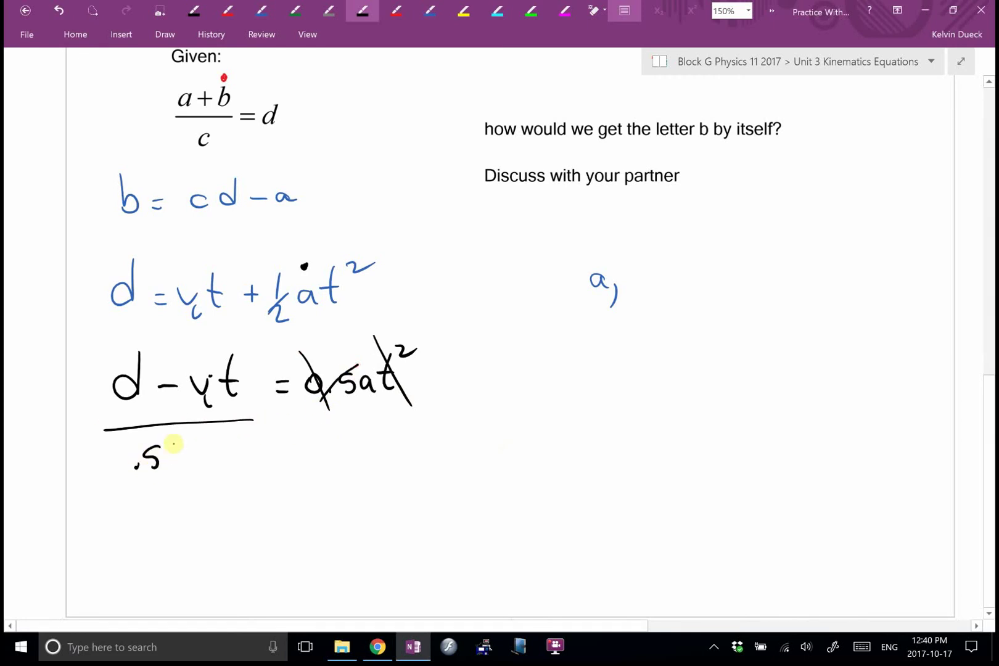
{"action": "mouse_move", "coordinate": [180, 436]}
{"action": "left_mouse_down"}
{"action": "mouse_move", "coordinate": [178, 468]}
{"action": "mouse_move", "coordinate": [188, 445]}
{"action": "mouse_move", "coordinate": [203, 445]}
{"action": "left_mouse_up"}
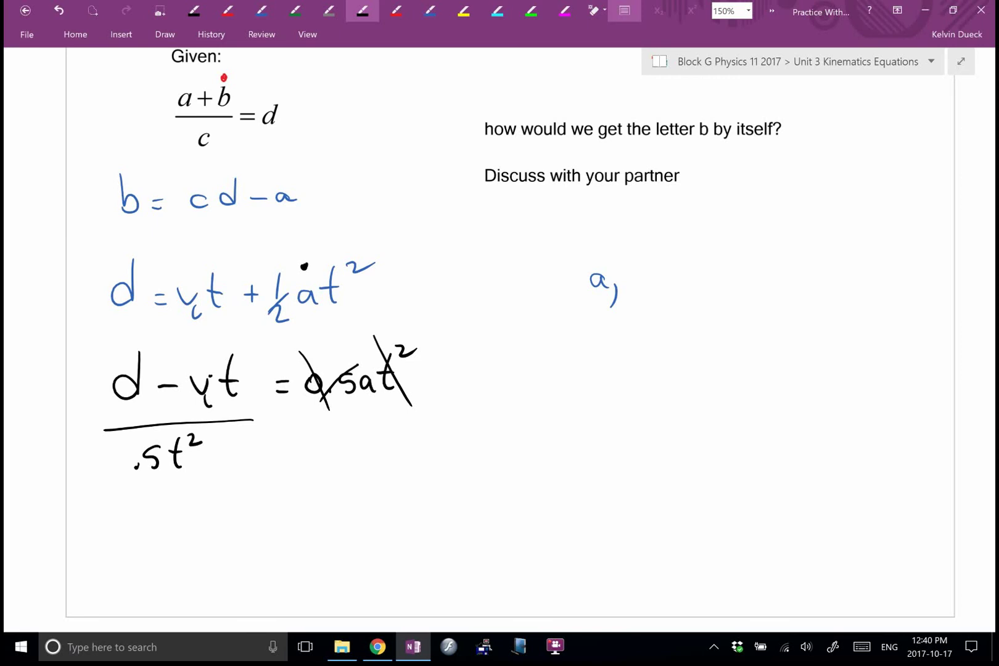
{"action": "left_click", "coordinate": [988, 612]}
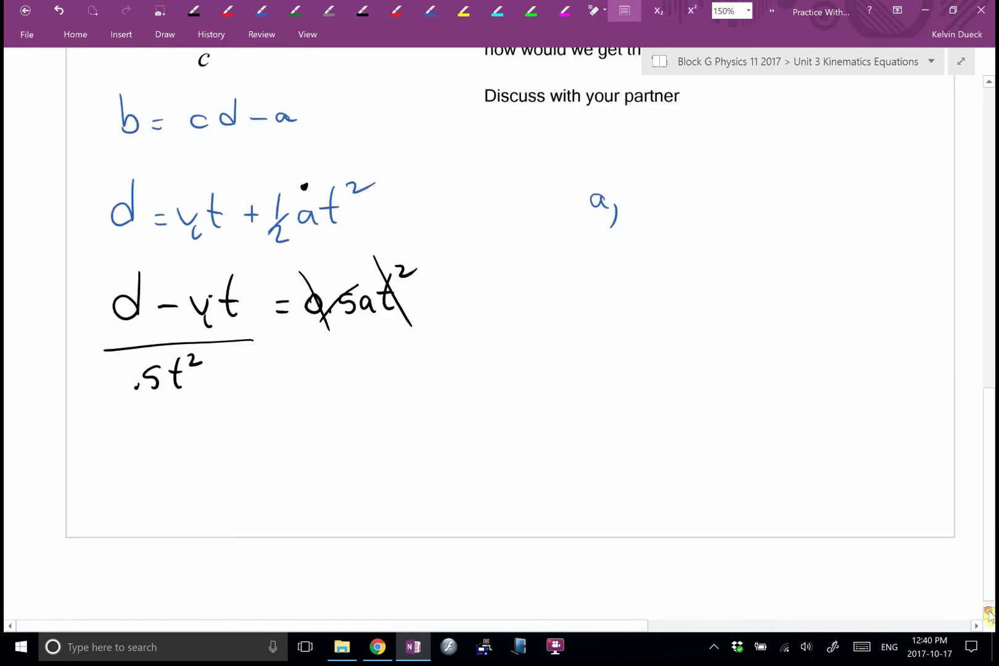
- Handwrite d = (v_f + v_i)t / 2 in black ink lower on the page
{"action": "scroll", "coordinate": [989, 612], "scroll_direction": "down", "scroll_amount": 5}
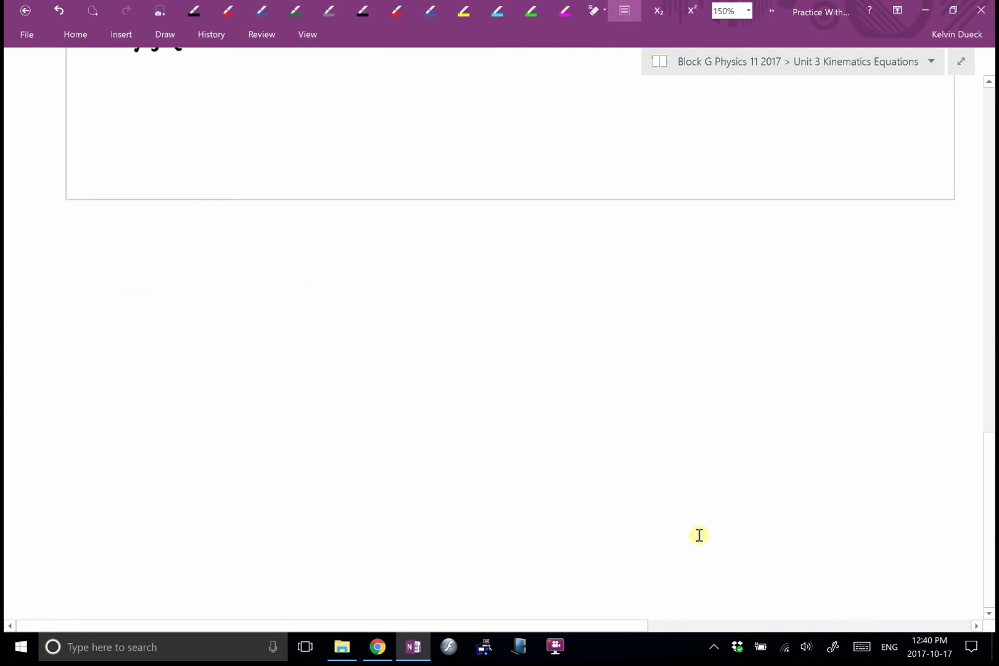
{"action": "left_click", "coordinate": [363, 10]}
{"action": "mouse_move", "coordinate": [130, 268]}
{"action": "left_mouse_down"}
{"action": "mouse_move", "coordinate": [120, 306]}
{"action": "mouse_move", "coordinate": [161, 295]}
{"action": "left_mouse_up"}
{"action": "left_click_drag", "start_coordinate": [152, 302], "coordinate": [161, 301]}
{"action": "mouse_move", "coordinate": [199, 253]}
{"action": "left_mouse_down"}
{"action": "mouse_move", "coordinate": [201, 301]}
{"action": "mouse_move", "coordinate": [224, 283]}
{"action": "left_mouse_up"}
{"action": "mouse_move", "coordinate": [238, 295]}
{"action": "left_mouse_down"}
{"action": "mouse_move", "coordinate": [230, 319]}
{"action": "mouse_move", "coordinate": [228, 305]}
{"action": "mouse_move", "coordinate": [257, 300]}
{"action": "left_mouse_up"}
{"action": "left_click_drag", "start_coordinate": [250, 289], "coordinate": [286, 282]}
{"action": "left_click_drag", "start_coordinate": [294, 298], "coordinate": [293, 308]}
{"action": "left_click", "coordinate": [297, 285]}
{"action": "left_click_drag", "start_coordinate": [313, 248], "coordinate": [314, 304]}
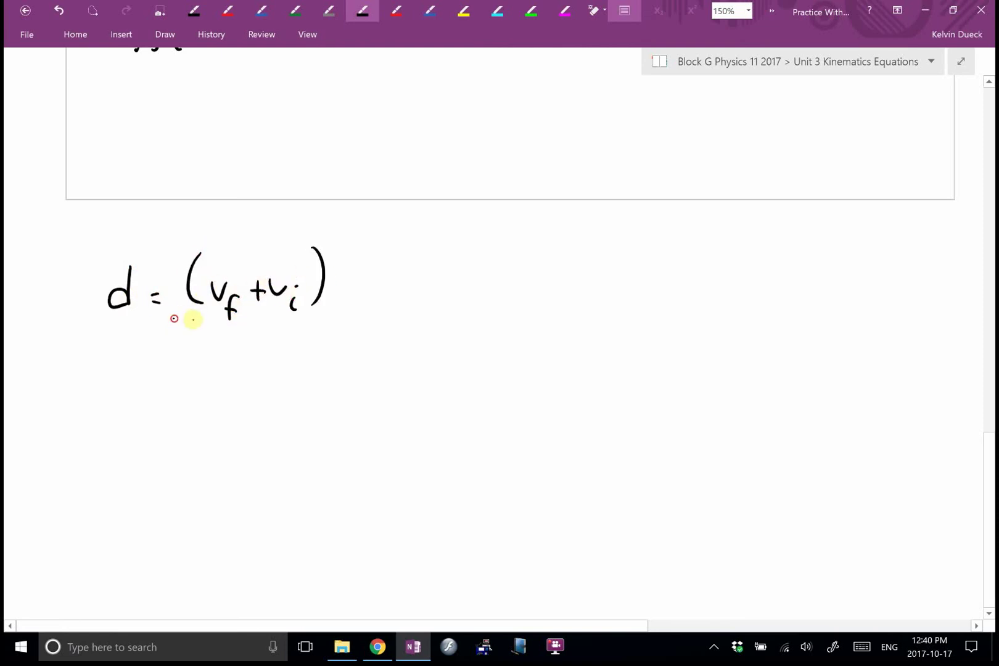
{"action": "left_click_drag", "start_coordinate": [174, 320], "coordinate": [334, 320]}
{"action": "left_click_drag", "start_coordinate": [239, 339], "coordinate": [266, 350]}
{"action": "left_click_drag", "start_coordinate": [350, 259], "coordinate": [344, 303]}
{"action": "left_click_drag", "start_coordinate": [333, 288], "coordinate": [358, 286]}
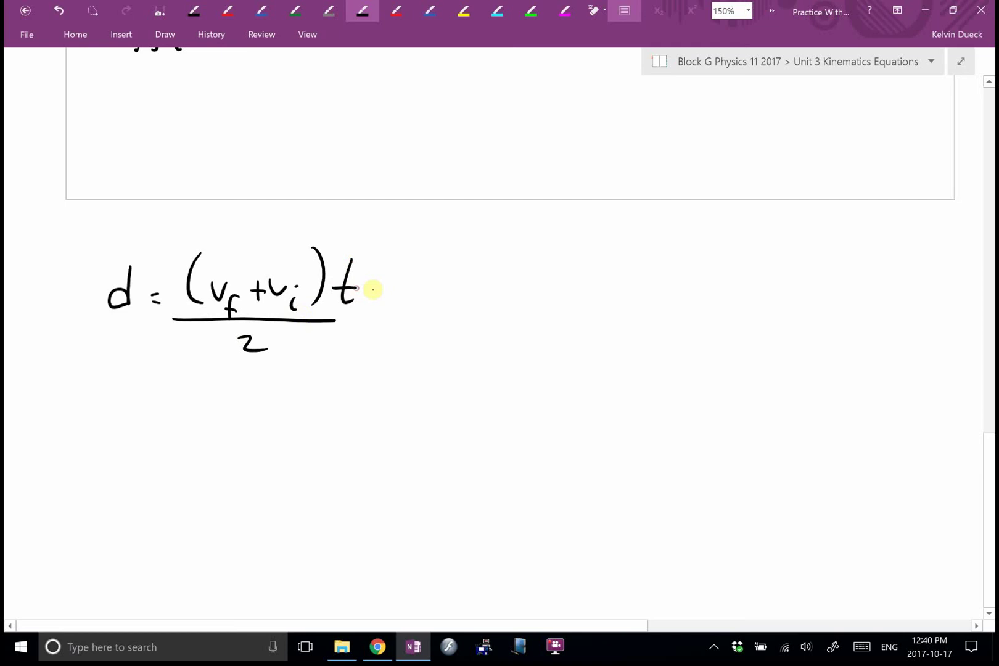
- Write a label with v_i to the right as the variable to solve for
{"action": "left_click_drag", "start_coordinate": [540, 287], "coordinate": [526, 314]}
{"action": "left_click_drag", "start_coordinate": [584, 269], "coordinate": [602, 283]}
{"action": "left_click", "coordinate": [608, 281]}
{"action": "left_click_drag", "start_coordinate": [607, 295], "coordinate": [610, 308]}
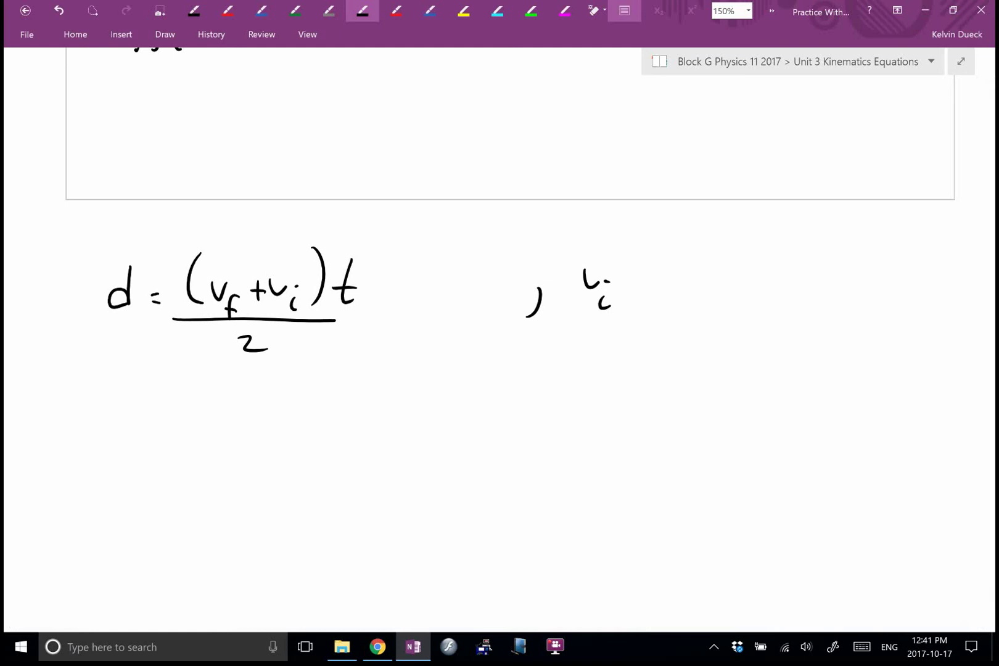
- Cross out t and 2 on the right and write 2d over t on the left
{"action": "left_click_drag", "start_coordinate": [330, 258], "coordinate": [362, 319]}
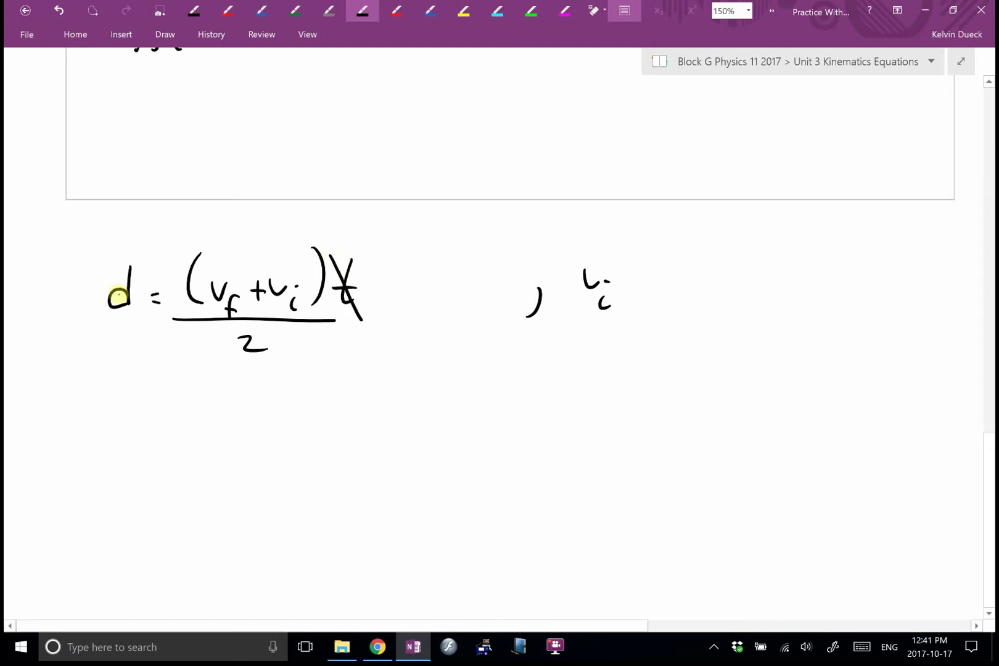
{"action": "left_click_drag", "start_coordinate": [85, 318], "coordinate": [116, 356]}
{"action": "left_click_drag", "start_coordinate": [93, 338], "coordinate": [122, 336]}
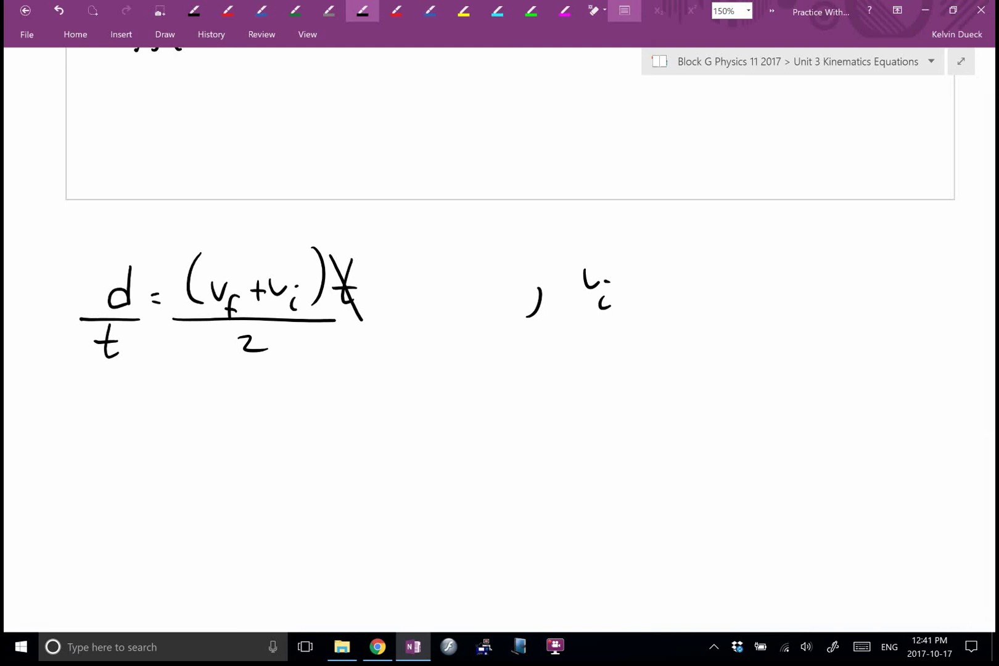
{"action": "left_click_drag", "start_coordinate": [229, 325], "coordinate": [266, 352]}
{"action": "left_click_drag", "start_coordinate": [82, 283], "coordinate": [100, 308]}
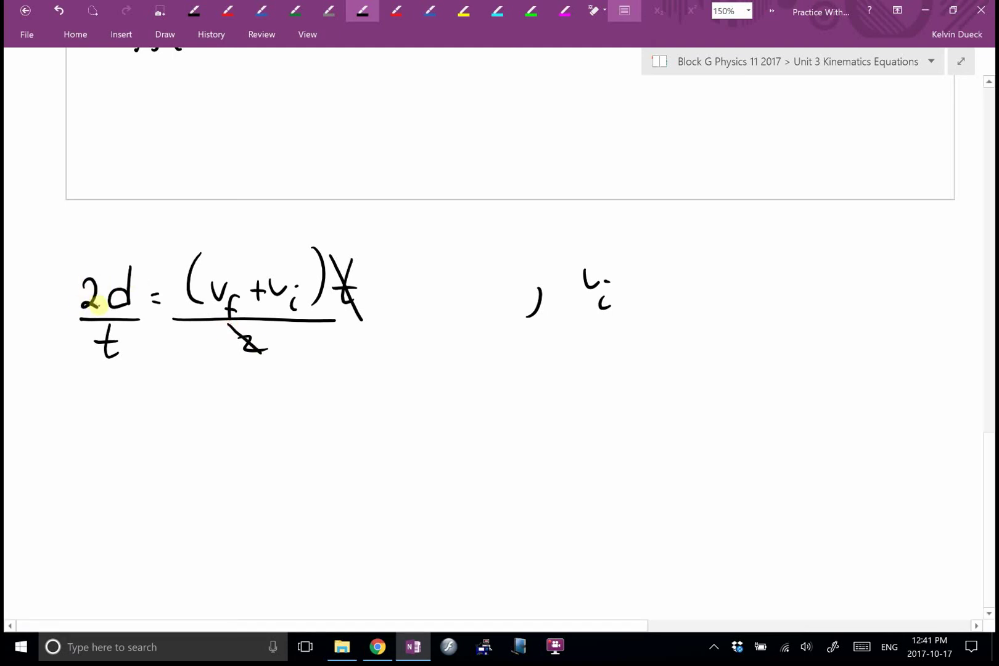
- Rewrite the equation below as 2d/t = (v_f + v_i)
{"action": "left_click_drag", "start_coordinate": [100, 429], "coordinate": [117, 452]}
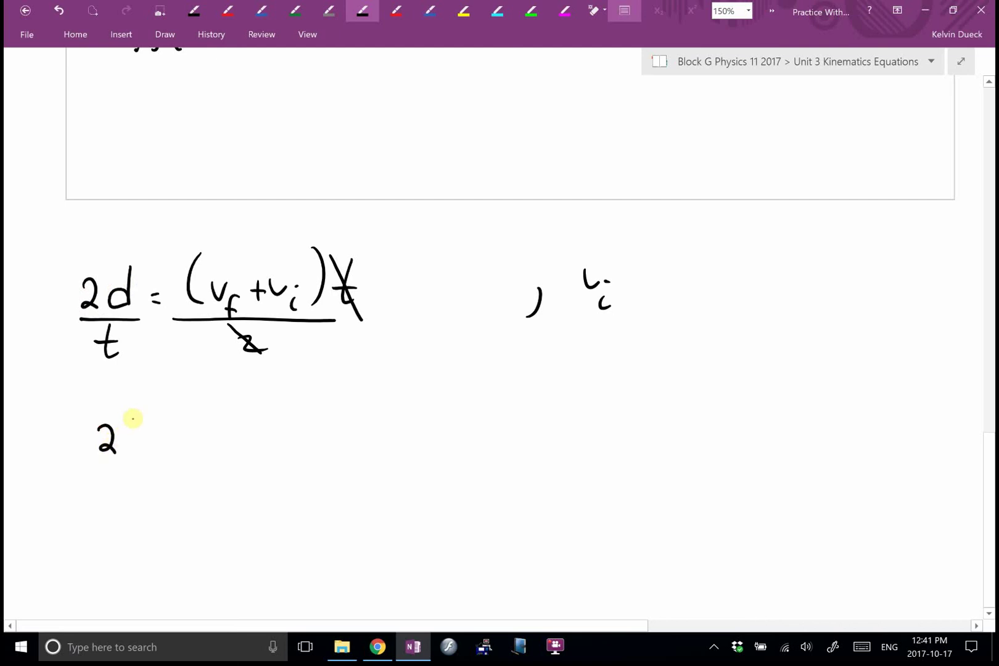
{"action": "mouse_move", "coordinate": [140, 411]}
{"action": "left_mouse_down"}
{"action": "mouse_move", "coordinate": [131, 457]}
{"action": "mouse_move", "coordinate": [88, 466]}
{"action": "mouse_move", "coordinate": [138, 494]}
{"action": "mouse_move", "coordinate": [142, 483]}
{"action": "left_mouse_up"}
{"action": "mouse_move", "coordinate": [196, 446]}
{"action": "left_mouse_down"}
{"action": "mouse_move", "coordinate": [210, 444]}
{"action": "mouse_move", "coordinate": [211, 455]}
{"action": "mouse_move", "coordinate": [268, 434]}
{"action": "mouse_move", "coordinate": [265, 472]}
{"action": "mouse_move", "coordinate": [305, 447]}
{"action": "left_mouse_up"}
{"action": "mouse_move", "coordinate": [297, 439]}
{"action": "left_mouse_down"}
{"action": "mouse_move", "coordinate": [333, 432]}
{"action": "mouse_move", "coordinate": [357, 463]}
{"action": "left_mouse_up"}
{"action": "left_click", "coordinate": [354, 439]}
{"action": "left_click_drag", "start_coordinate": [378, 391], "coordinate": [388, 470]}
{"action": "left_click_drag", "start_coordinate": [246, 394], "coordinate": [243, 473]}
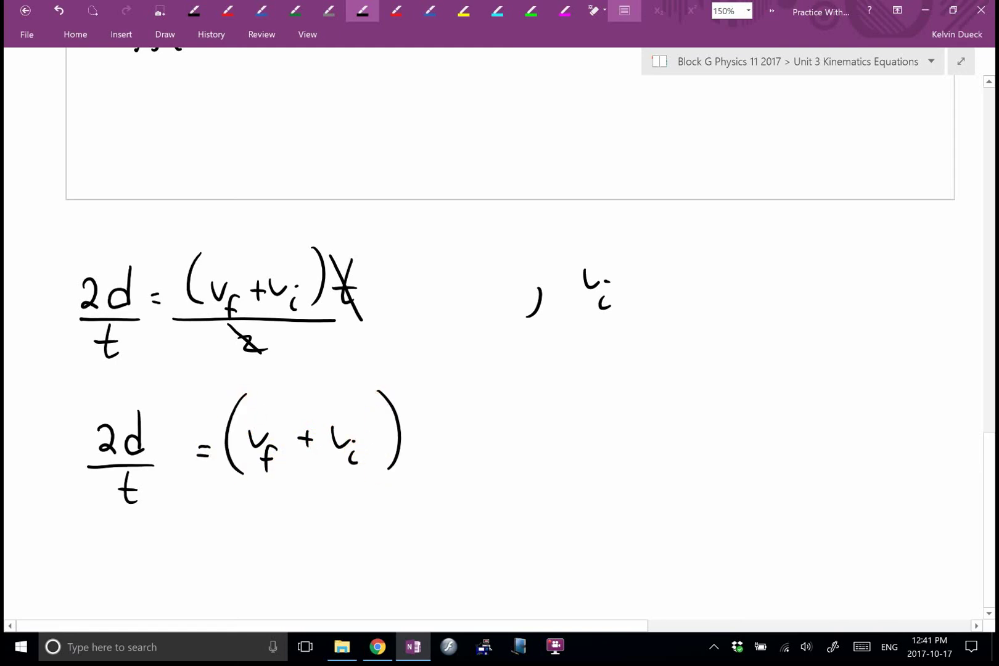
- Erase the parentheses around v_f + v_i on the second line
{"action": "key", "text": "ctrl+shift+e"}
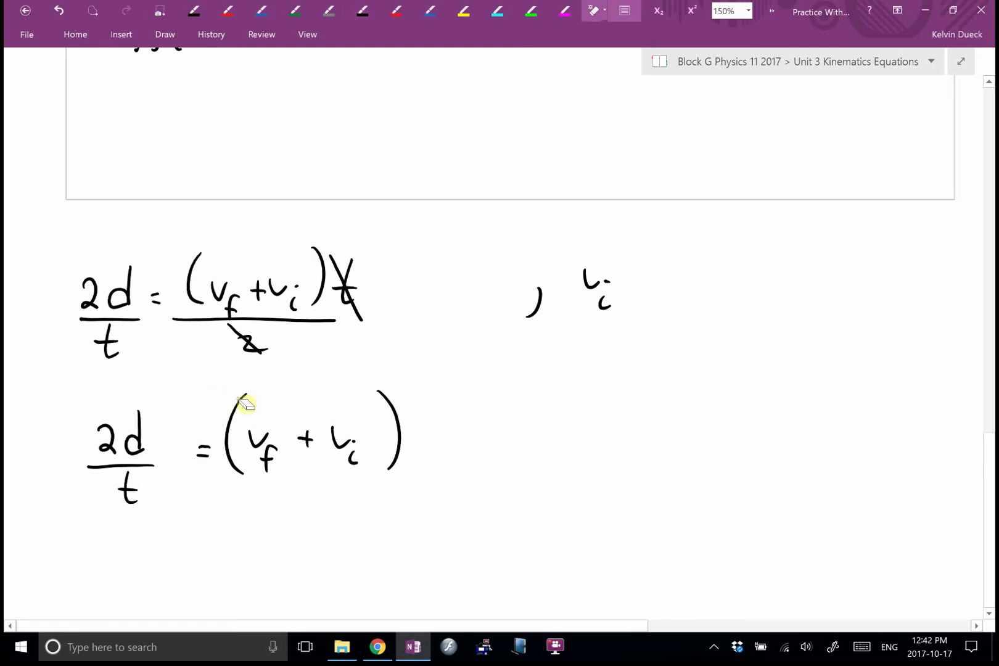
{"action": "left_click", "coordinate": [233, 434]}
{"action": "left_click", "coordinate": [394, 432]}
{"action": "key", "text": "ctrl+shift+p"}
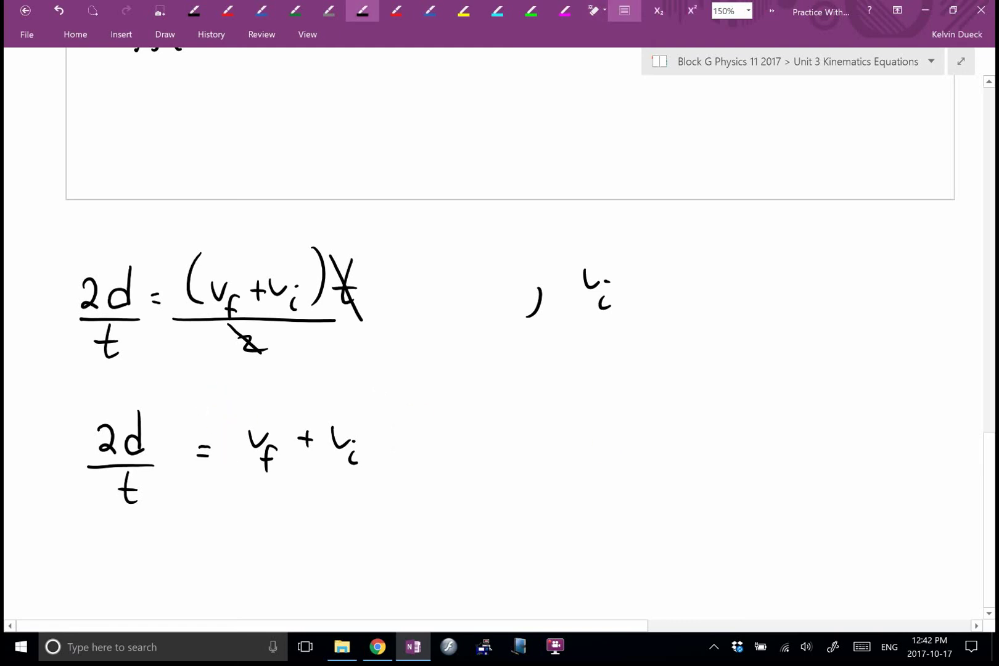
{"action": "key", "text": "ctrl+shift+e"}
{"action": "key", "text": "ctrl+shift+p"}
{"action": "key", "text": "ctrl+shift+e"}
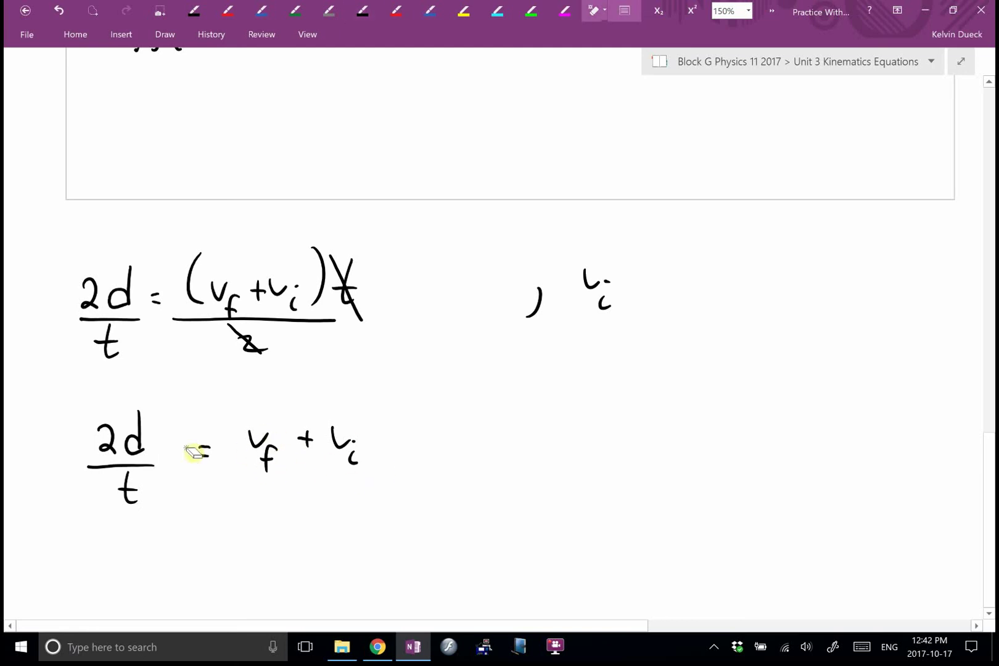
{"action": "key", "text": "ctrl+shift+p"}
- Erase the plus sign, turn the equals into a minus, and write = before v_i
{"action": "key", "text": "ctrl+shift+e"}
{"action": "mouse_move", "coordinate": [319, 415]}
{"action": "left_mouse_down"}
{"action": "mouse_move", "coordinate": [312, 435]}
{"action": "mouse_move", "coordinate": [286, 462]}
{"action": "left_mouse_up"}
{"action": "left_click_drag", "start_coordinate": [208, 464], "coordinate": [203, 454]}
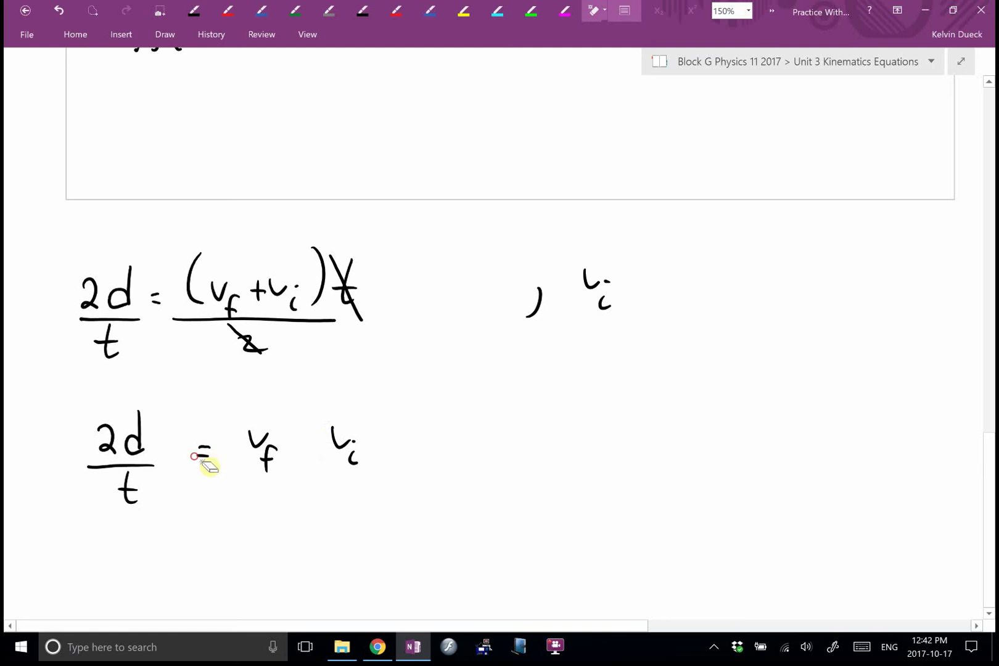
{"action": "key", "text": "ctrl+shift+p"}
{"action": "mouse_move", "coordinate": [300, 435]}
{"action": "left_mouse_down"}
{"action": "mouse_move", "coordinate": [314, 434]}
{"action": "mouse_move", "coordinate": [314, 448]}
{"action": "left_mouse_up"}
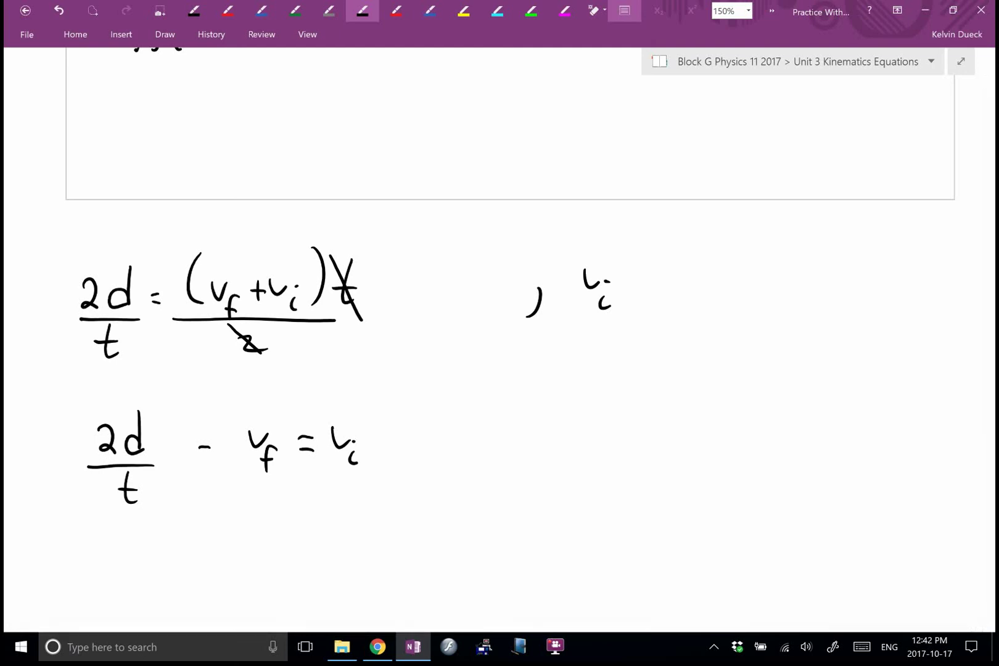
- Open the Lesson 3 Constant Acceleration homework page in full-page view
{"action": "left_click", "coordinate": [624, 10]}
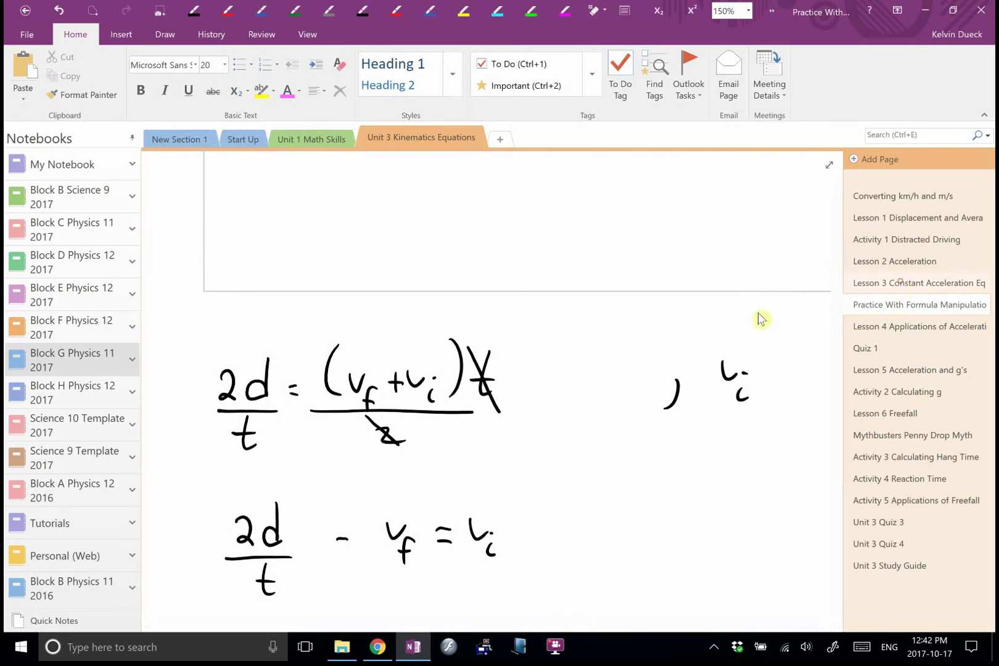
{"action": "left_click", "coordinate": [900, 283]}
{"action": "scroll", "coordinate": [696, 336], "scroll_direction": "down", "scroll_amount": 3}
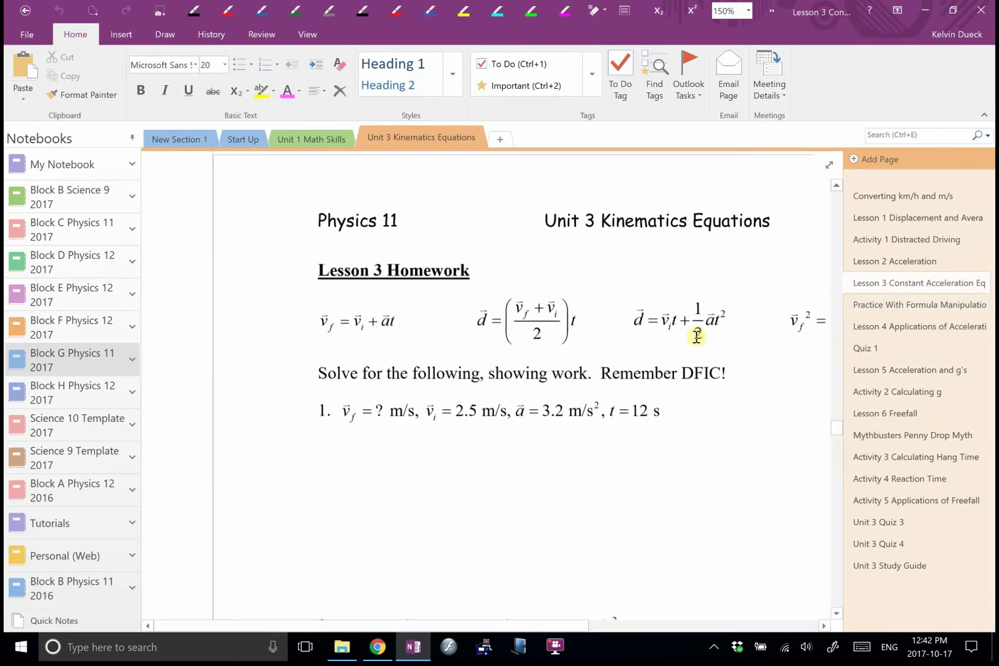
{"action": "left_click", "coordinate": [619, 9]}
- Scroll through the kinematics worksheet problems down to question 10, which solves for v_i
{"action": "scroll", "coordinate": [676, 225], "scroll_direction": "down", "scroll_amount": 5}
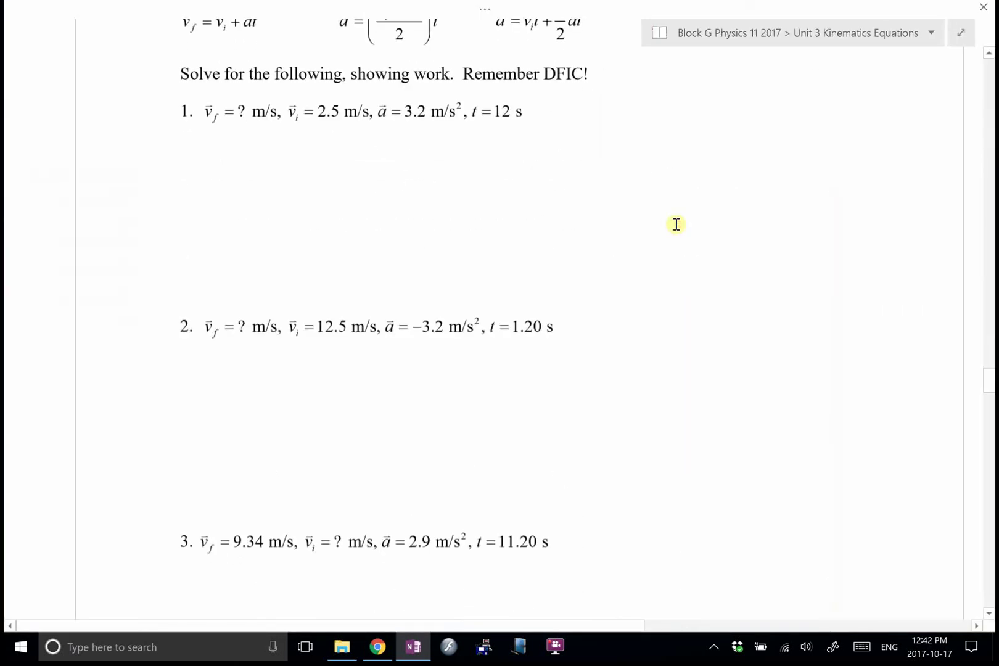
{"action": "scroll", "coordinate": [676, 224], "scroll_direction": "down", "scroll_amount": 15}
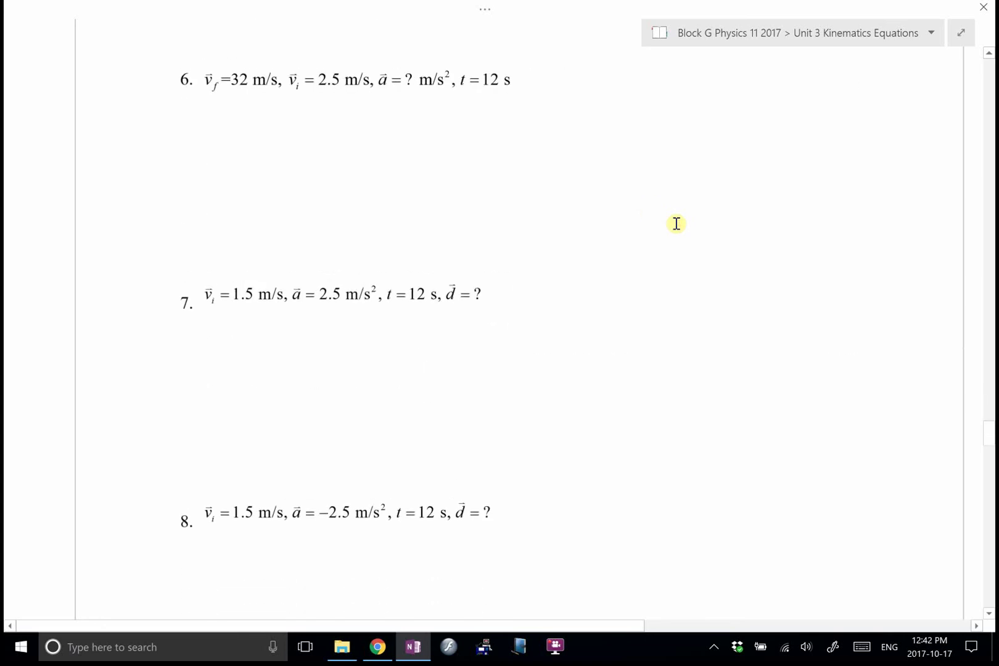
{"action": "scroll", "coordinate": [677, 224], "scroll_direction": "down", "scroll_amount": 12}
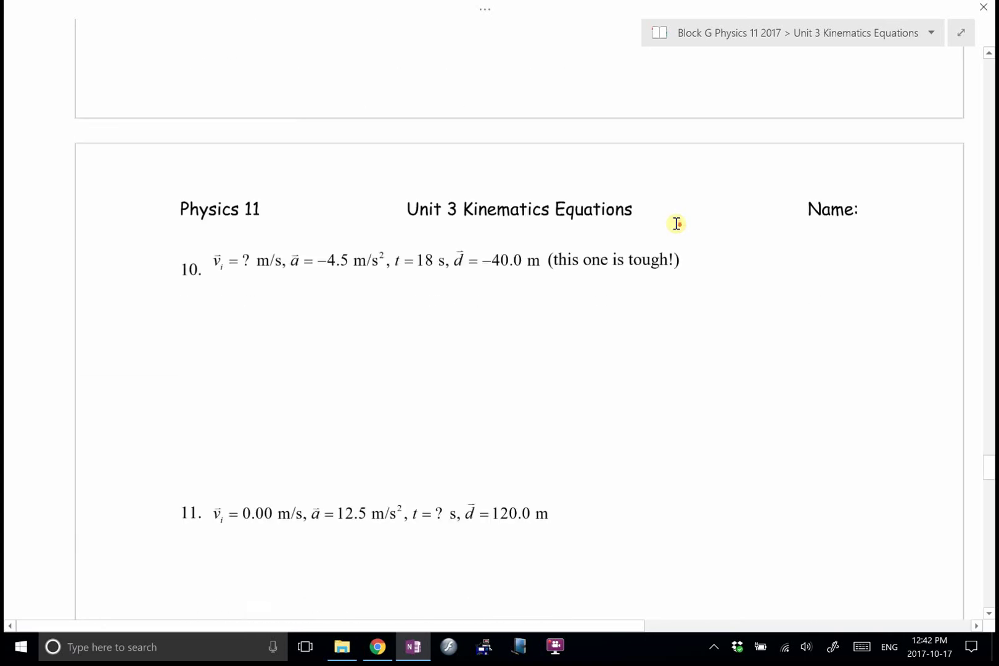
{"action": "scroll", "coordinate": [676, 224], "scroll_direction": "down", "scroll_amount": 7}
{"action": "scroll", "coordinate": [677, 223], "scroll_direction": "up", "scroll_amount": 8}
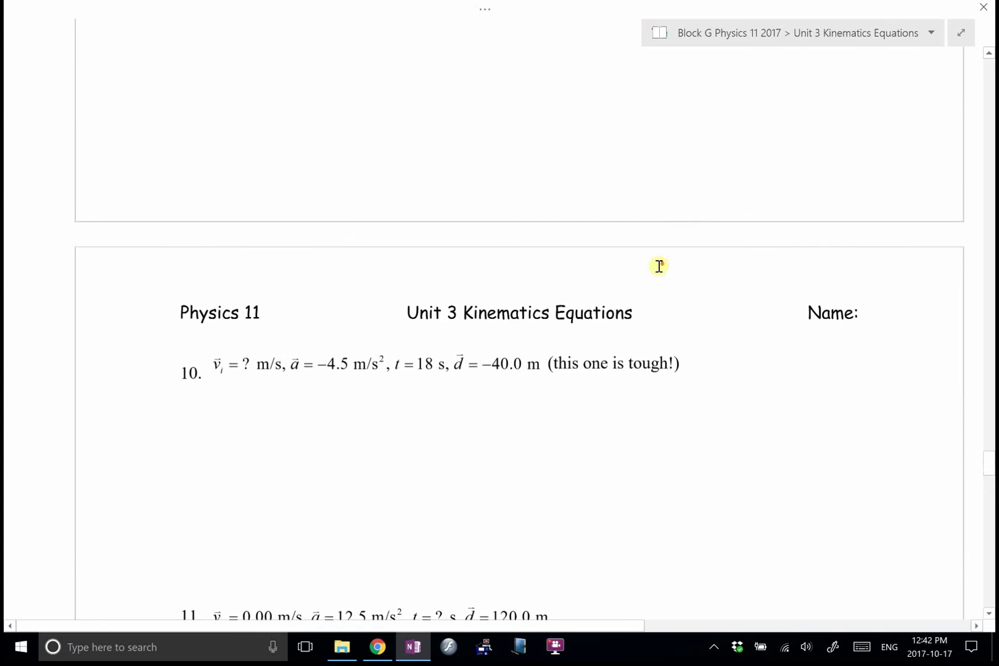
{"action": "scroll", "coordinate": [659, 265], "scroll_direction": "down", "scroll_amount": 1}
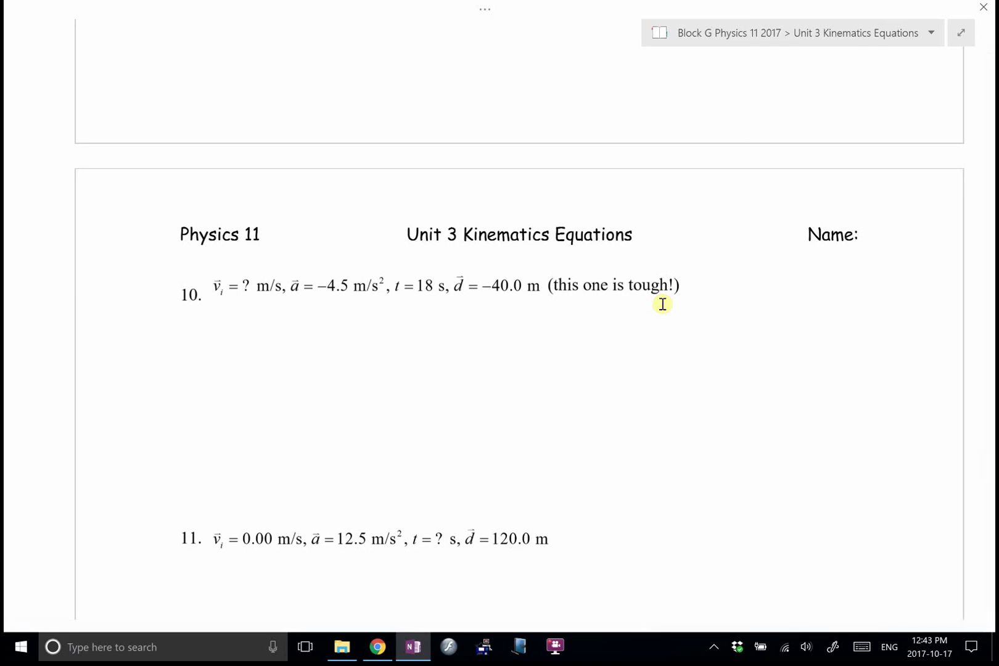
- Scroll to problem 19 and the Scrambled Answers, then open the FlashBack recorder's tray menu
{"action": "scroll", "coordinate": [642, 298], "scroll_direction": "down", "scroll_amount": 8}
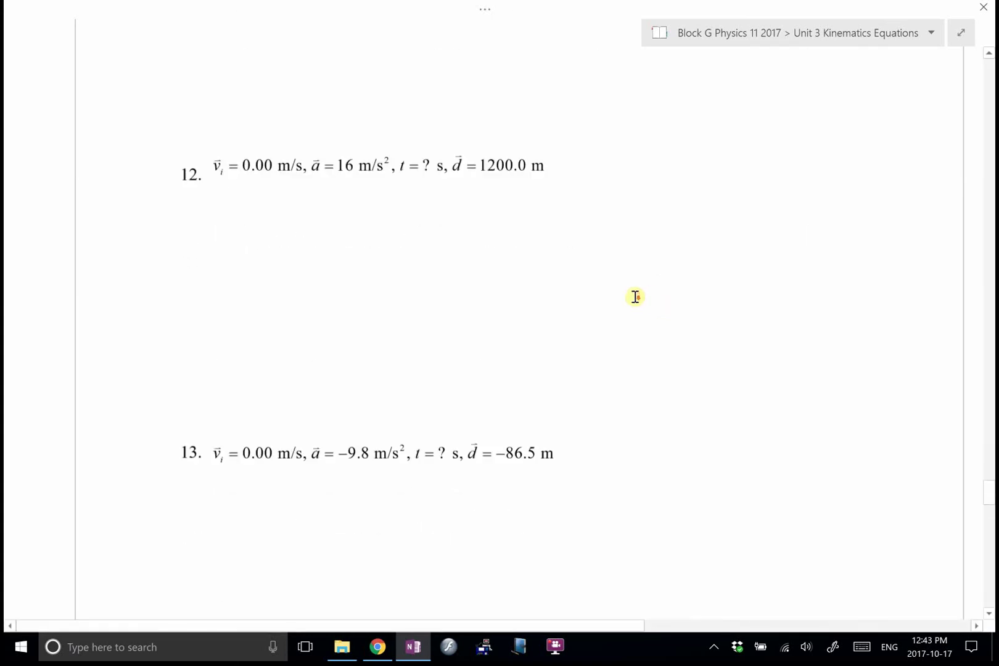
{"action": "scroll", "coordinate": [635, 297], "scroll_direction": "down", "scroll_amount": 15}
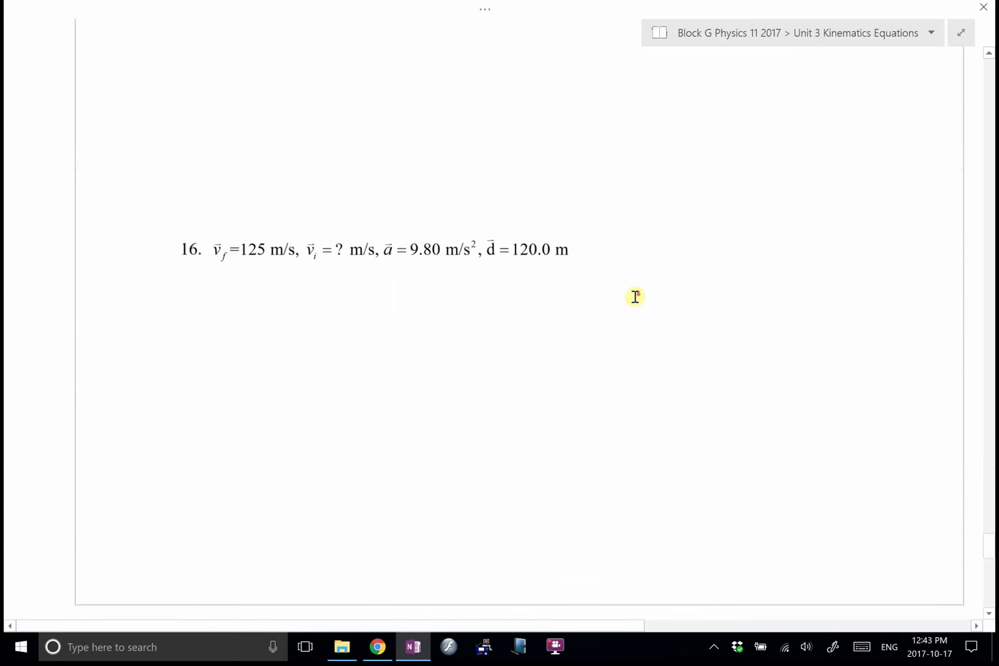
{"action": "scroll", "coordinate": [635, 297], "scroll_direction": "down", "scroll_amount": 15}
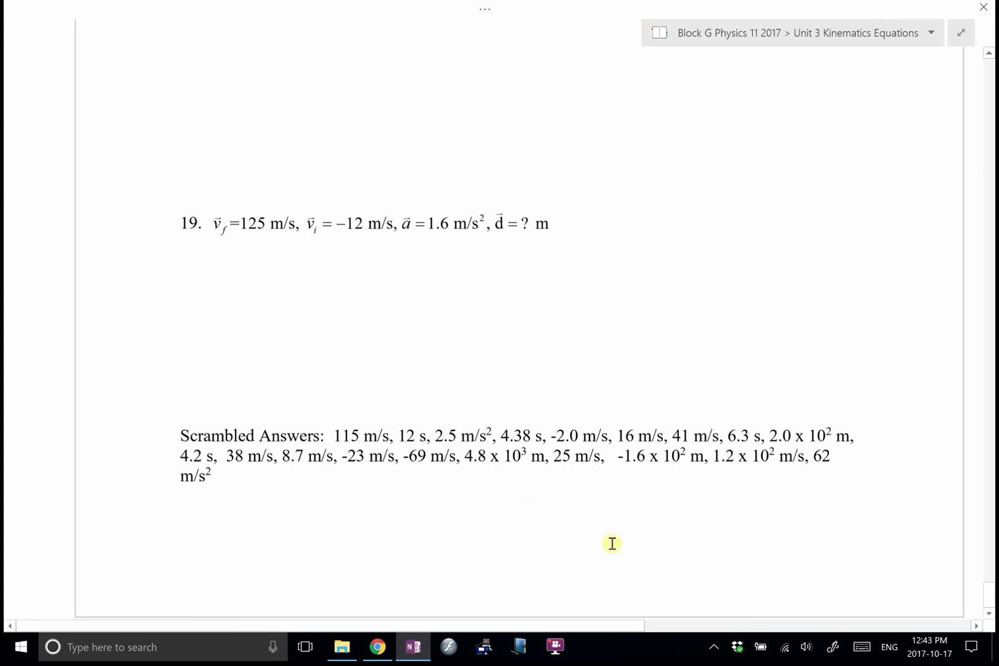
{"action": "left_click", "coordinate": [713, 647]}
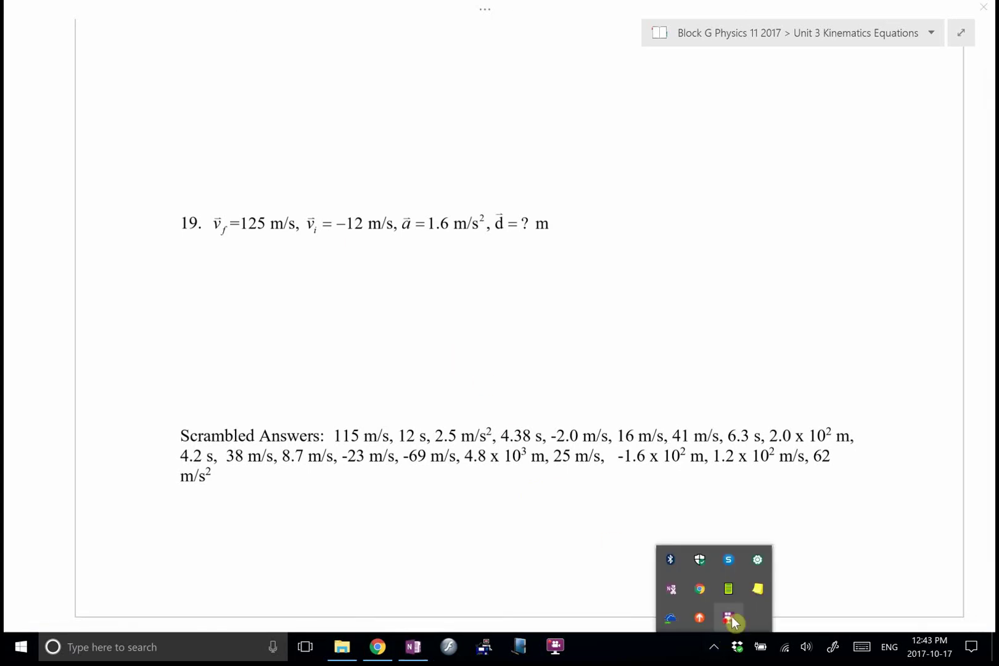
{"action": "right_click", "coordinate": [728, 617]}
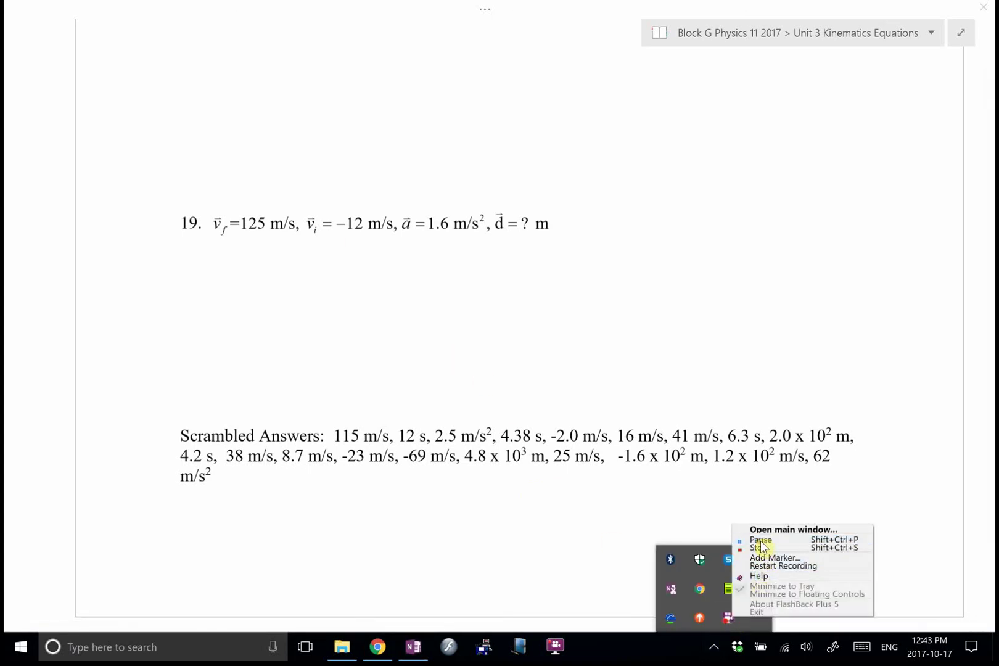